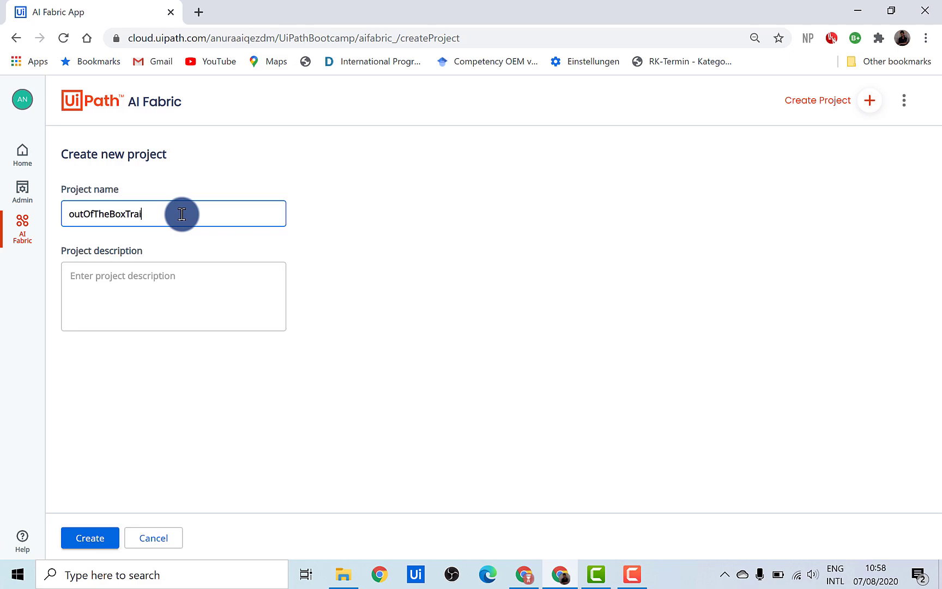
# - Create the project outOfTheBoxTrainable without a description and open it from the project overview
pyautogui.write('nable')
pyautogui.click(76, 537)
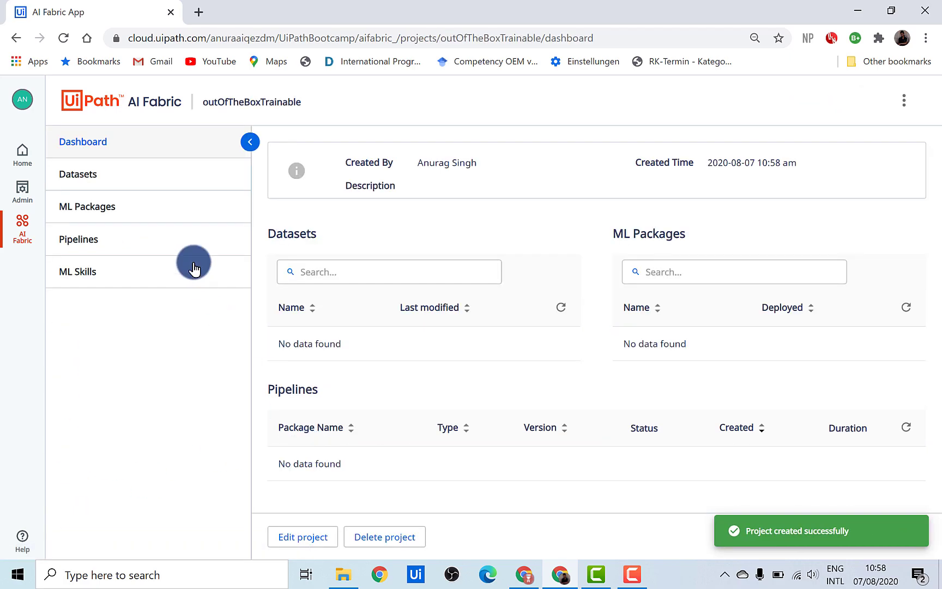
pyautogui.click(17, 229)
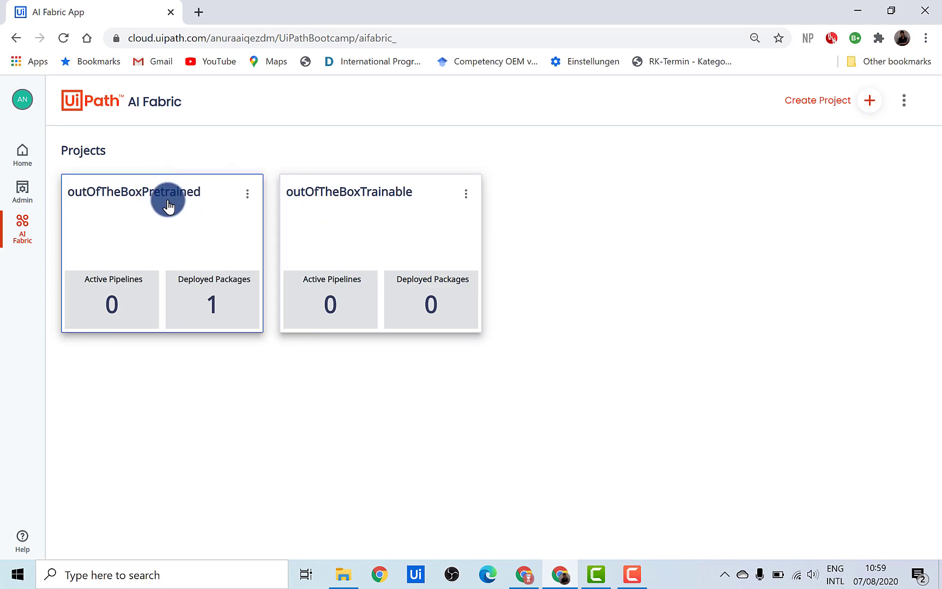
pyautogui.click(393, 227)
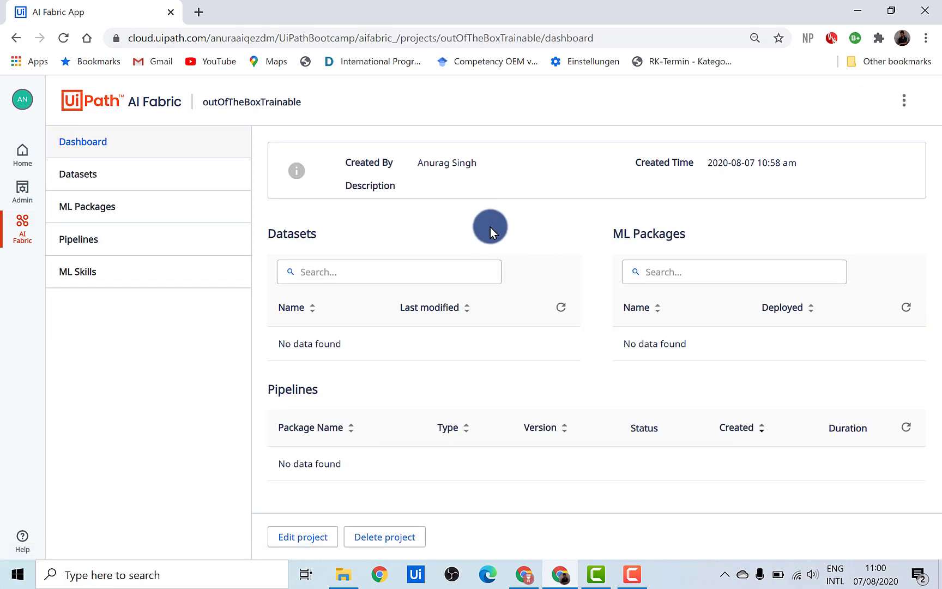
# - Open the out-of-the-box EnglishTextClassification package under Language Analysis and read its description, including the retraining requirement
pyautogui.click(141, 212)
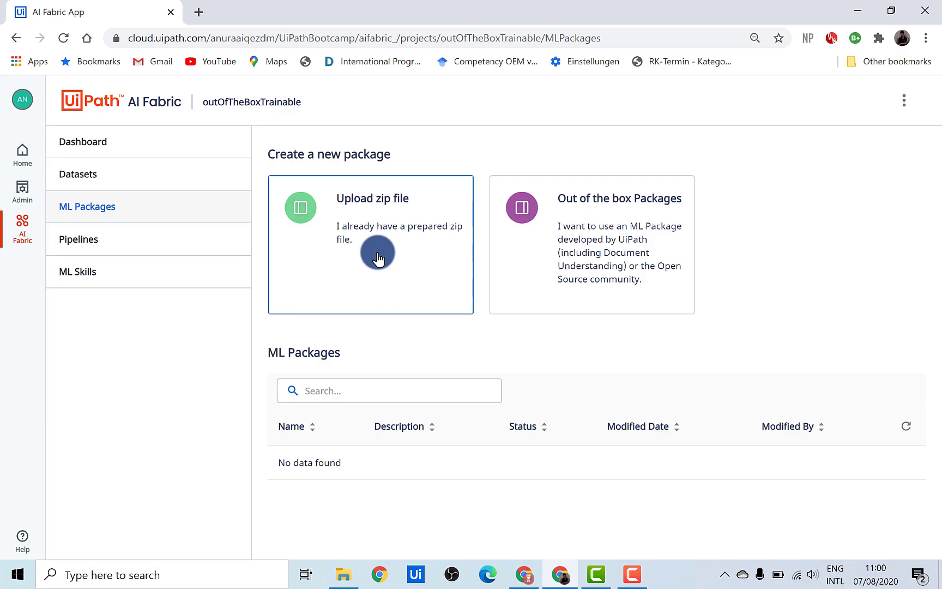
pyautogui.click(620, 221)
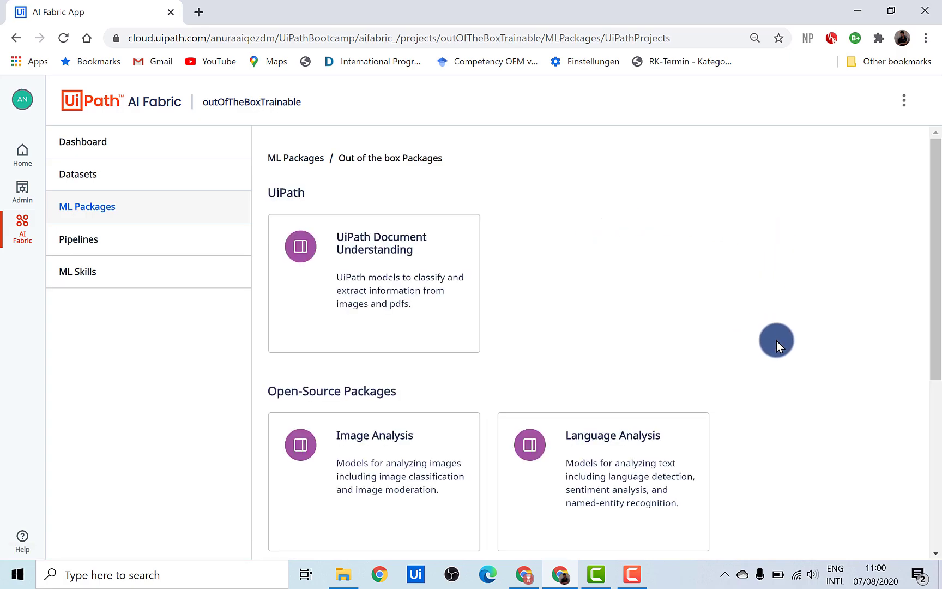
pyautogui.click(622, 458)
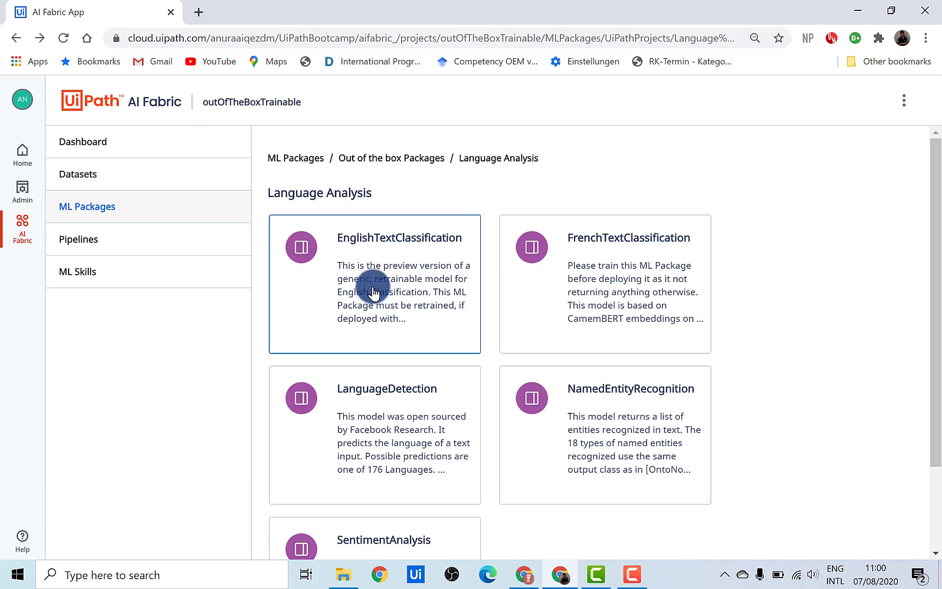
pyautogui.click(373, 293)
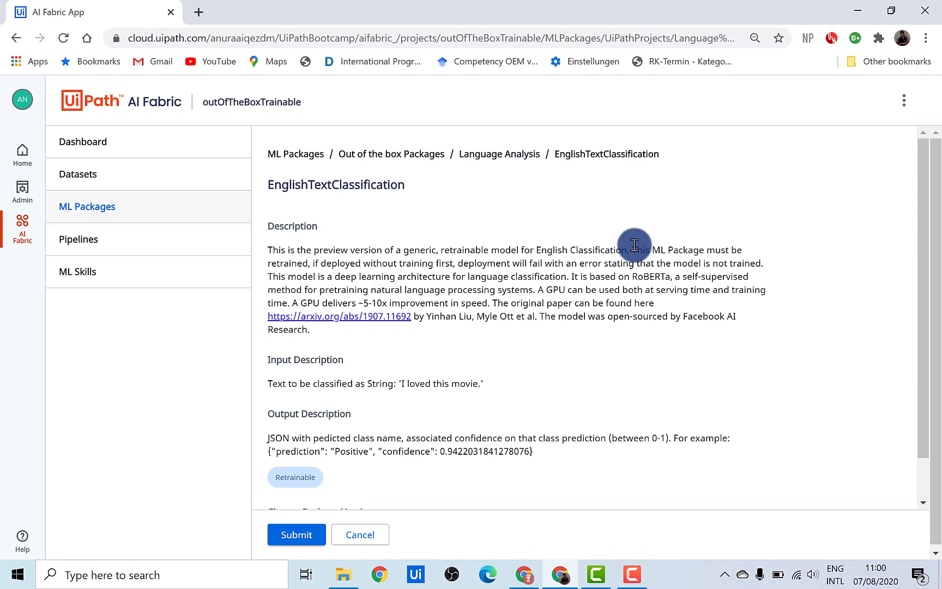
pyautogui.moveTo(633, 250); pyautogui.dragTo(308, 266)
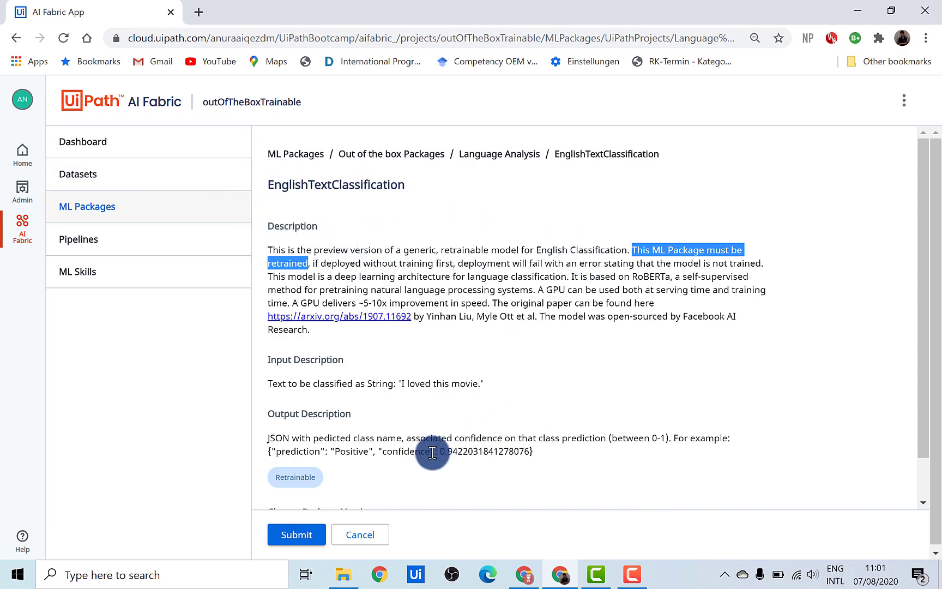
pyautogui.scroll(-1, 432, 452)
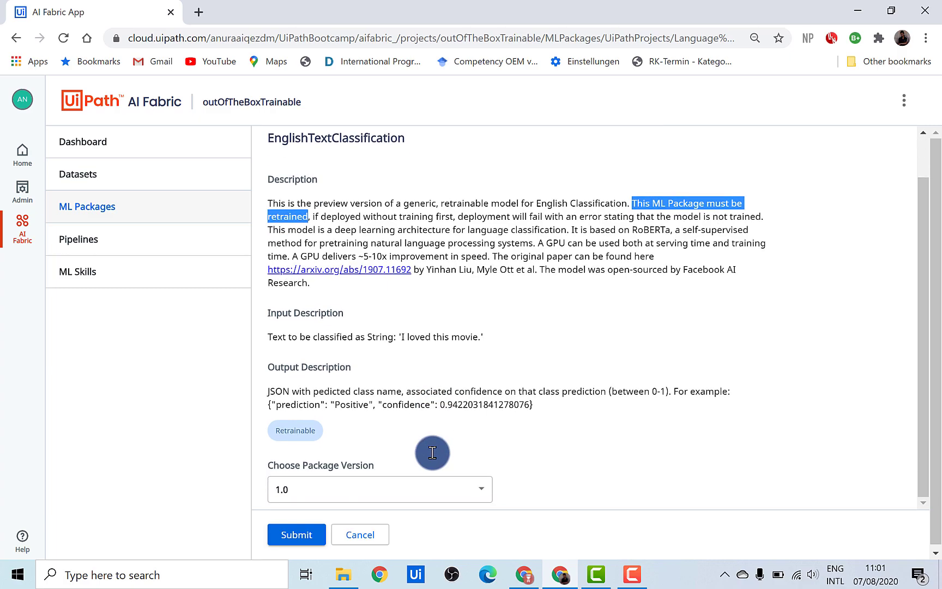
# - Create an ML package named englishTextClassificationTrainable from version 1.0 of EnglishTextClassification, keeping the default descriptions
pyautogui.click(294, 532)
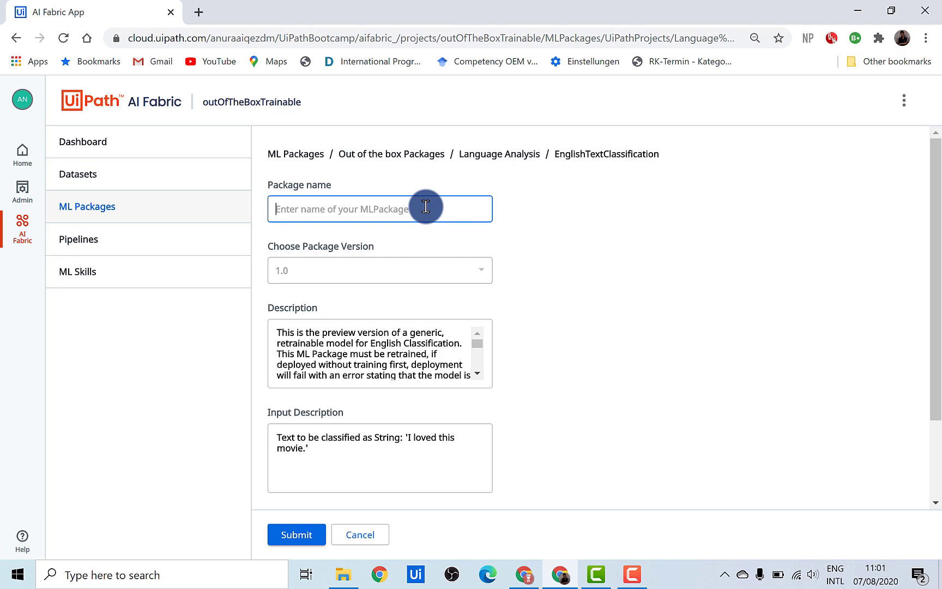
pyautogui.write('e')
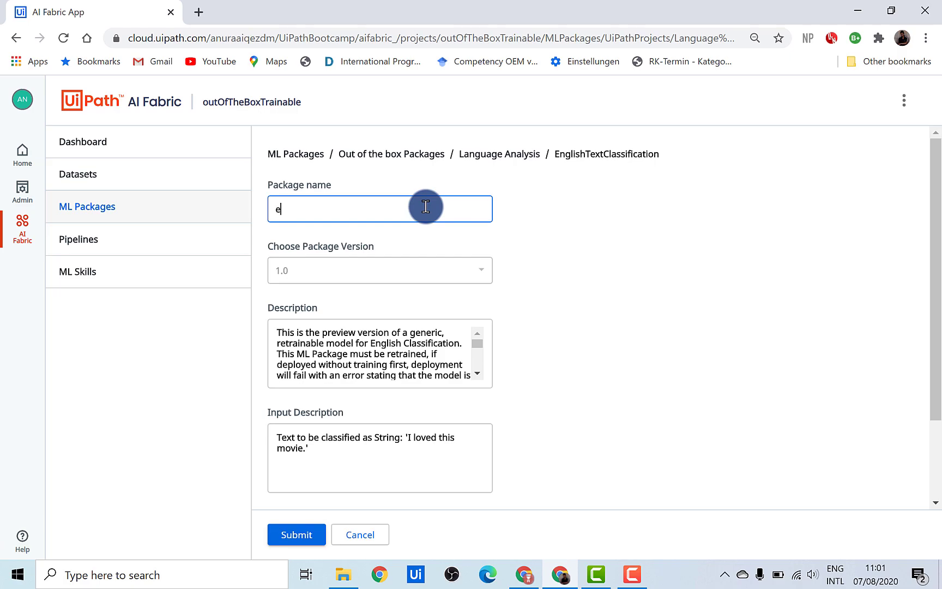
pyautogui.write('nglishTextClassificat')
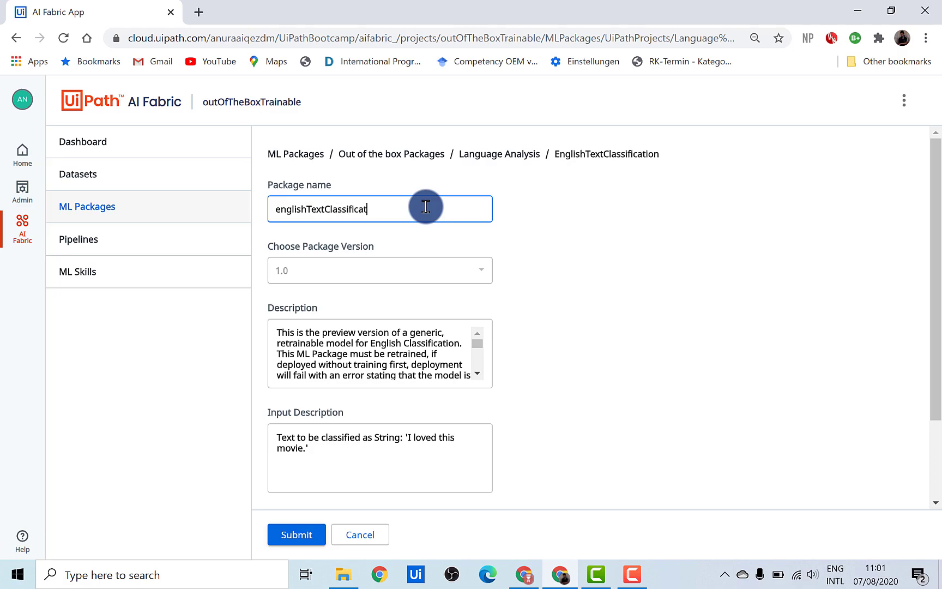
pyautogui.write('ionTrainable')
pyautogui.click(616, 282)
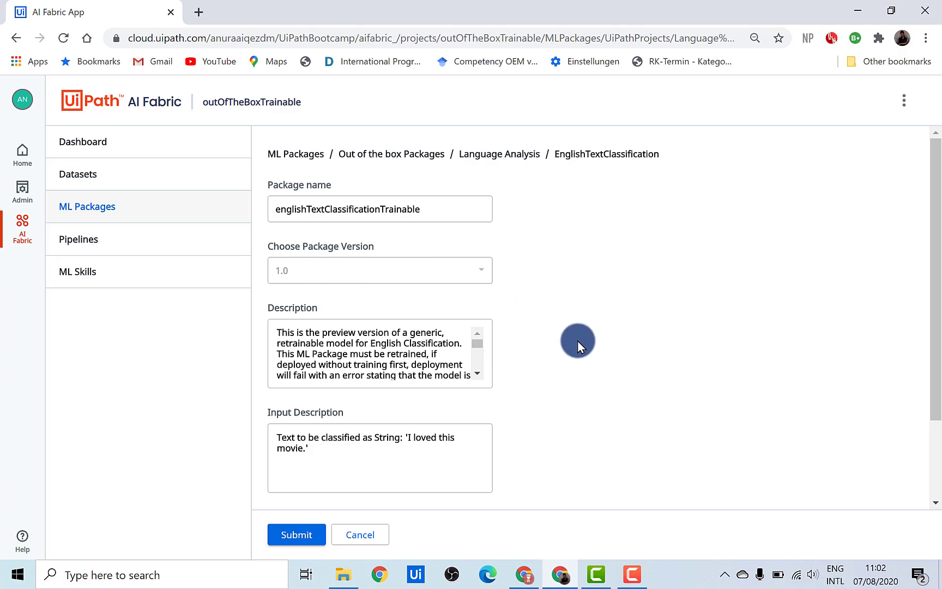
pyautogui.scroll(-2, 576, 340)
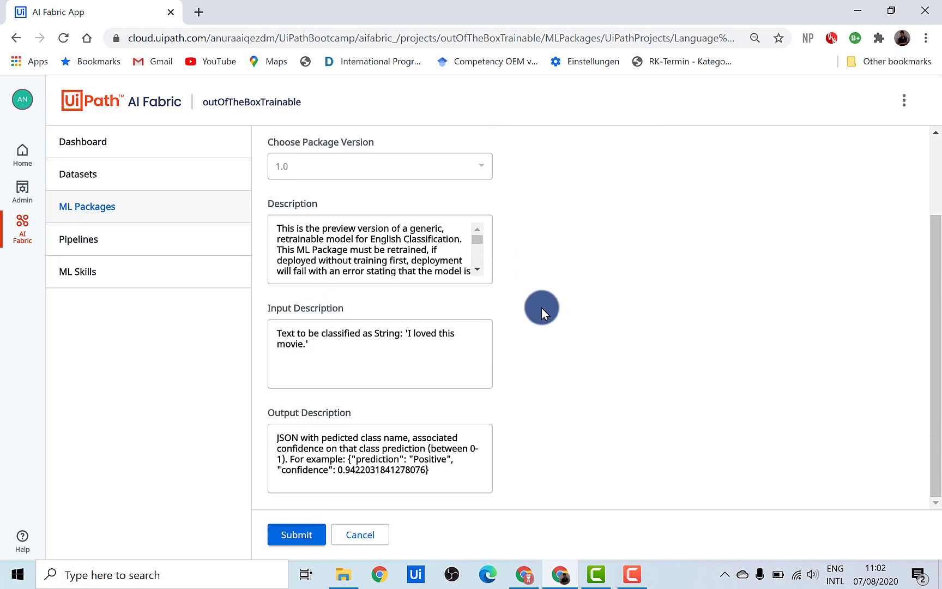
pyautogui.click(286, 541)
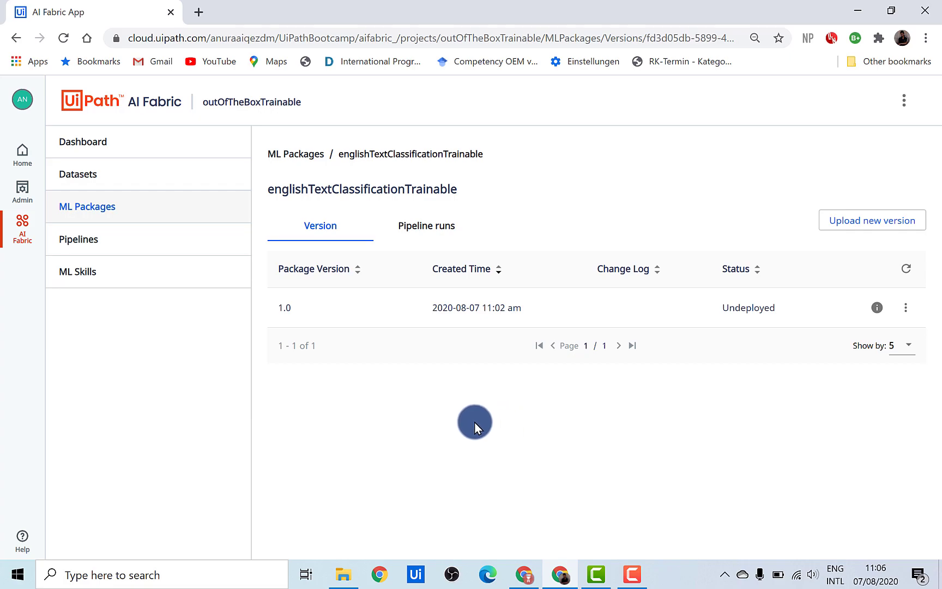
# - Create a dataset named TrainData in the project, without a description
pyautogui.click(151, 178)
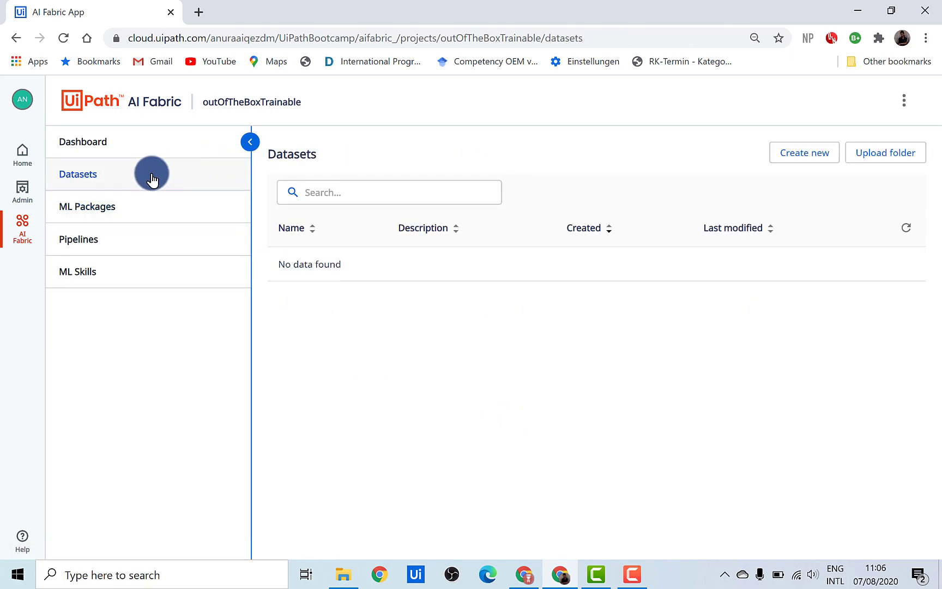
pyautogui.click(799, 158)
pyautogui.click(325, 213)
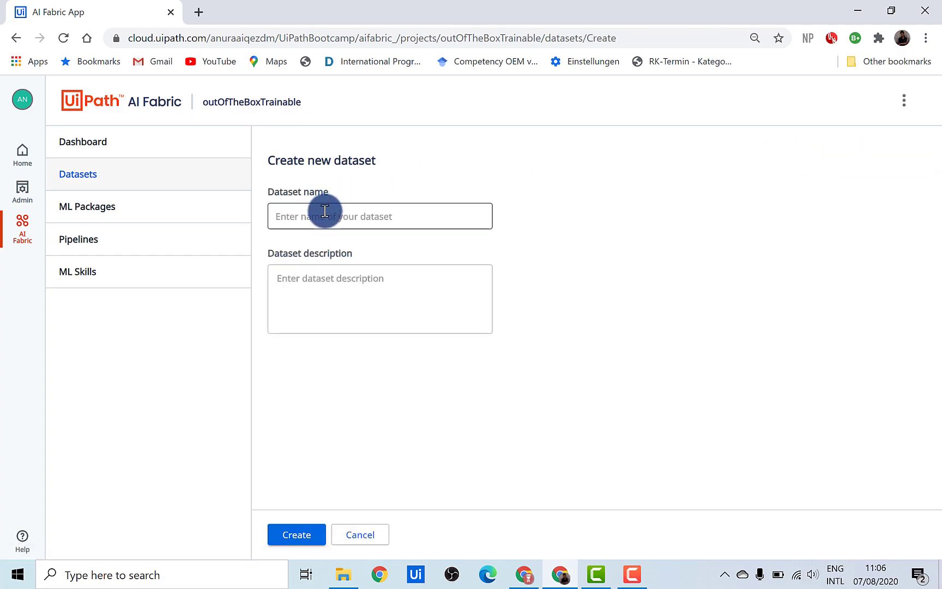
pyautogui.write('Train')
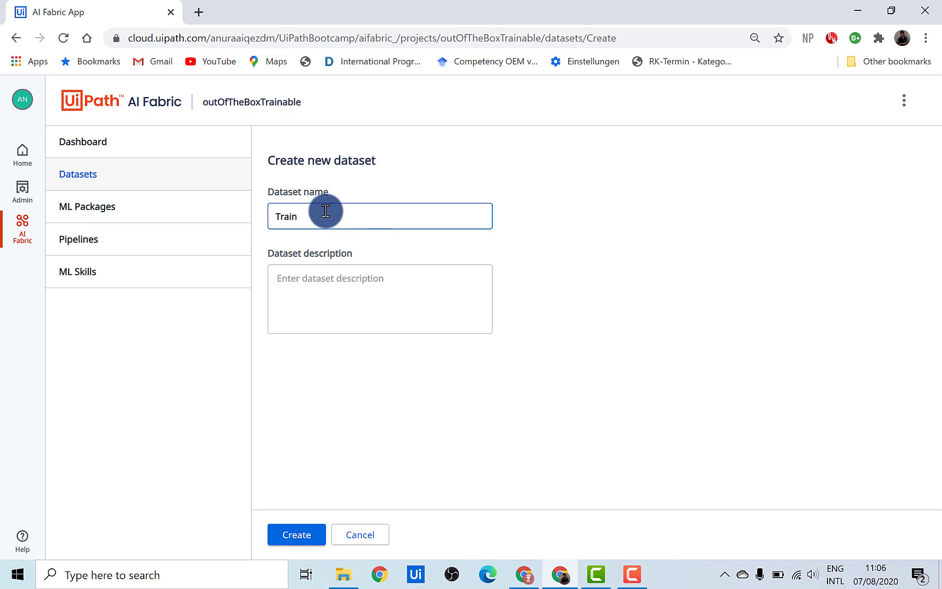
pyautogui.write('Data')
pyautogui.click(291, 534)
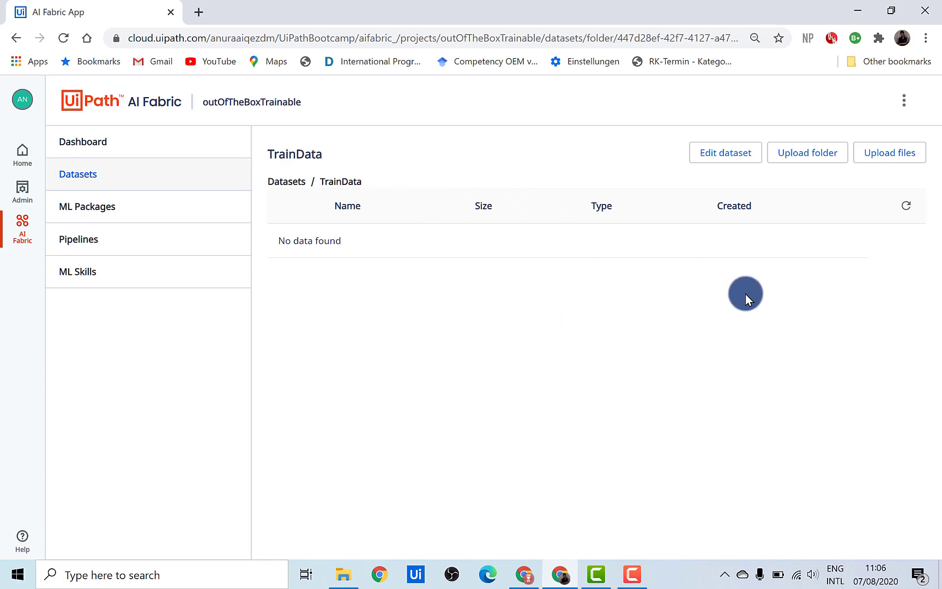
# - Upload the file train.csv from the Downloads folder to the TrainData dataset
pyautogui.click(886, 156)
pyautogui.click(374, 240)
pyautogui.scroll(-6, 448, 253)
pyautogui.scroll(-4, 448, 252)
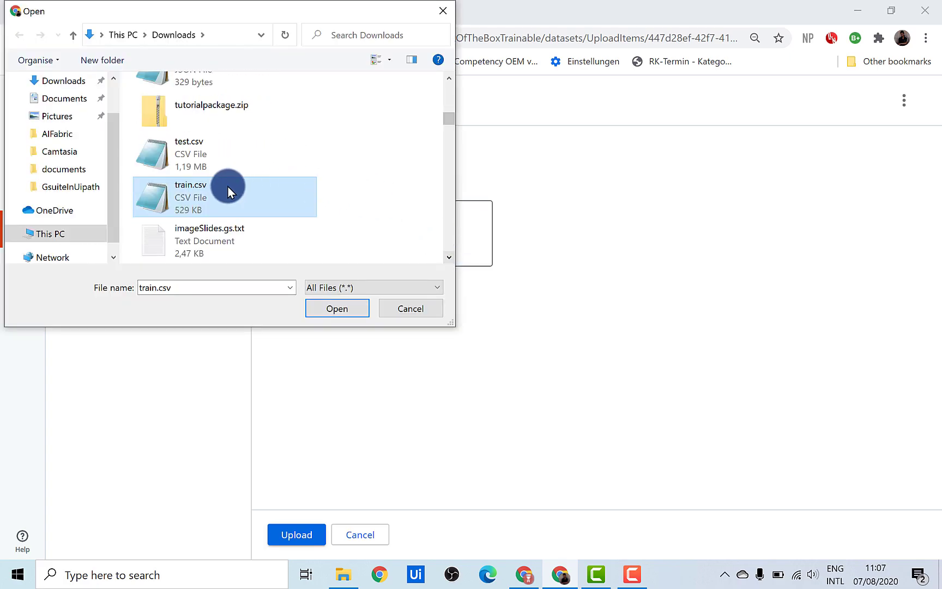
pyautogui.click(335, 311)
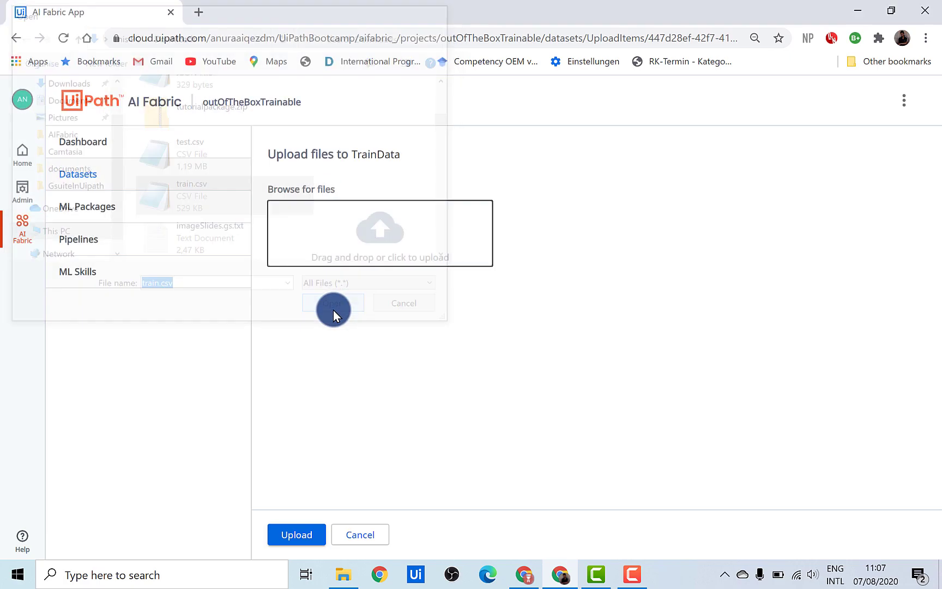
pyautogui.click(299, 534)
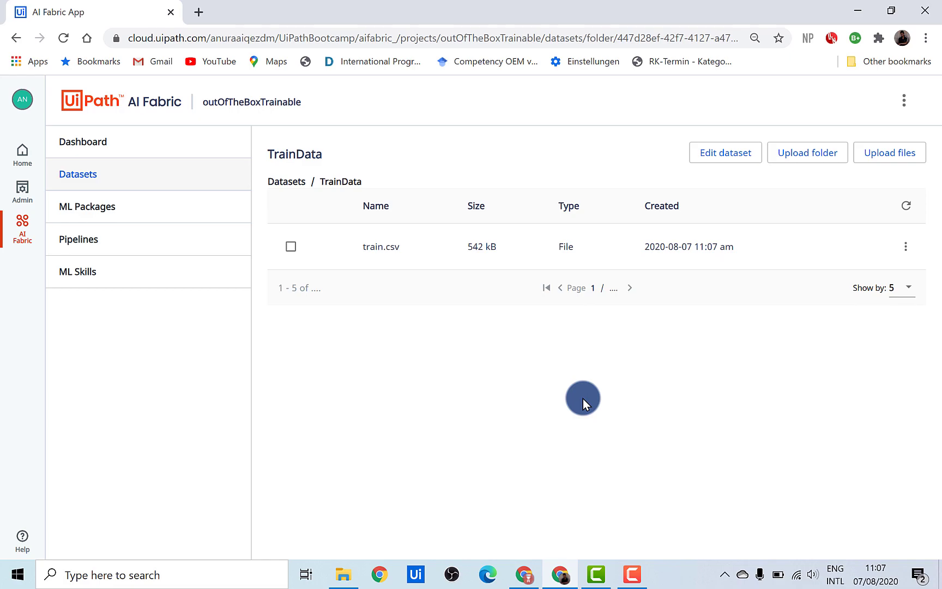
# - Create a second dataset named testData in the project, without a description
pyautogui.click(281, 181)
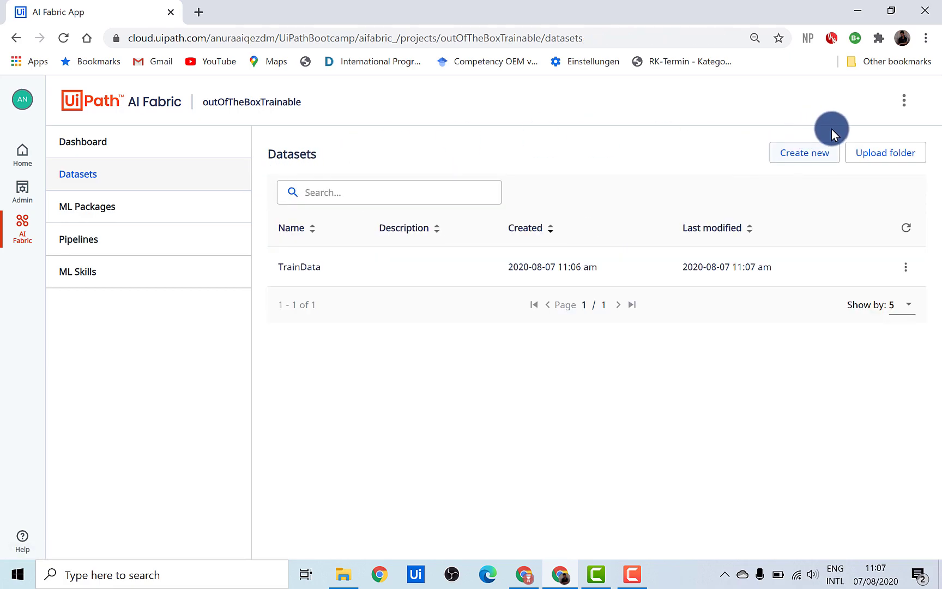
pyautogui.click(833, 154)
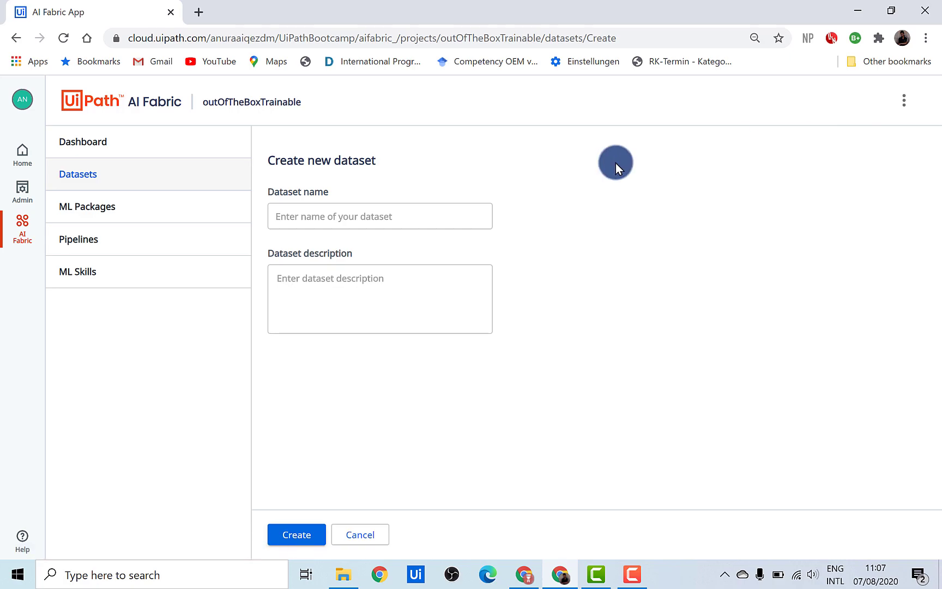
pyautogui.click(428, 213)
pyautogui.write('testData')
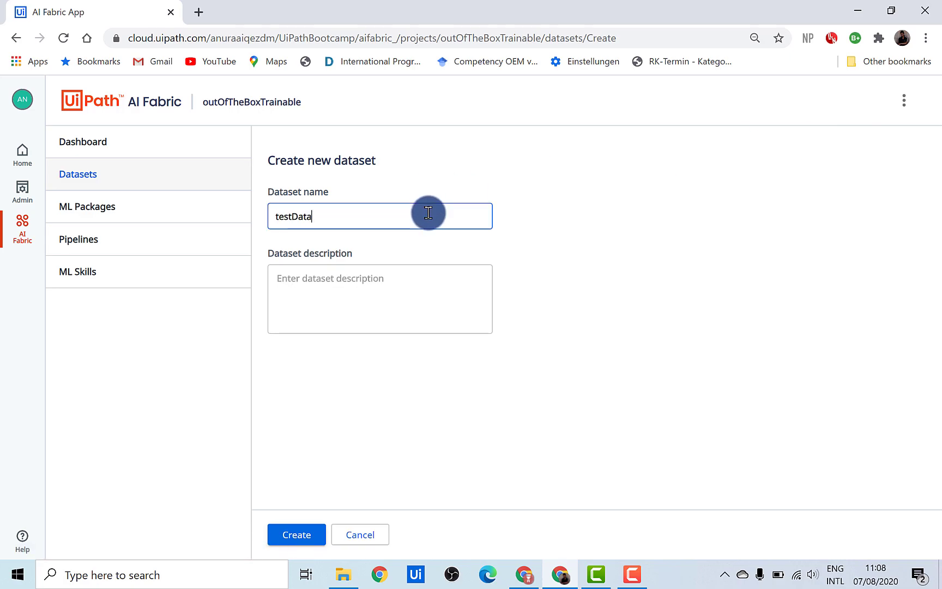
pyautogui.click(288, 543)
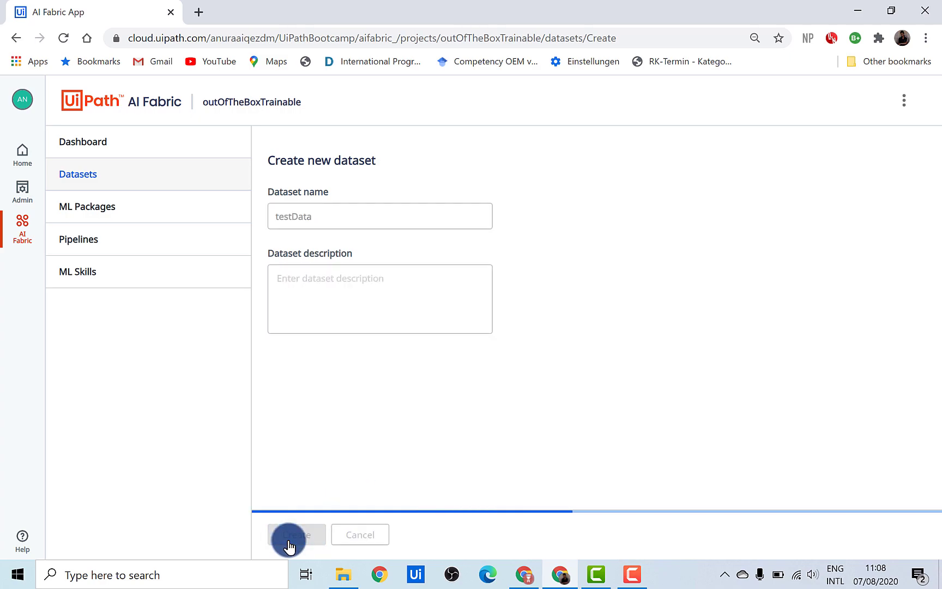
# - Upload the file test.csv from Downloads to the testData dataset and return to the datasets overview
pyautogui.click(881, 158)
pyautogui.click(391, 225)
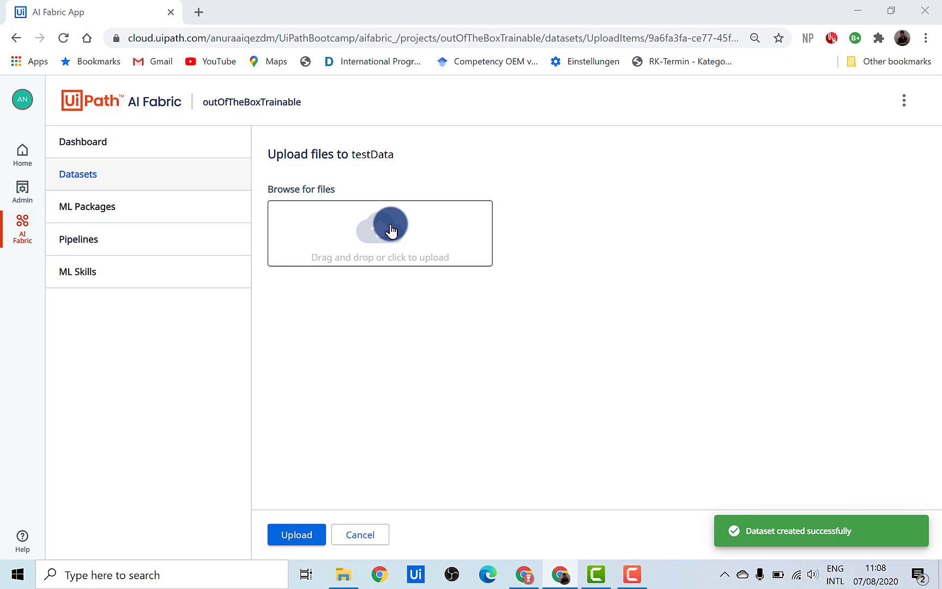
pyautogui.click(185, 178)
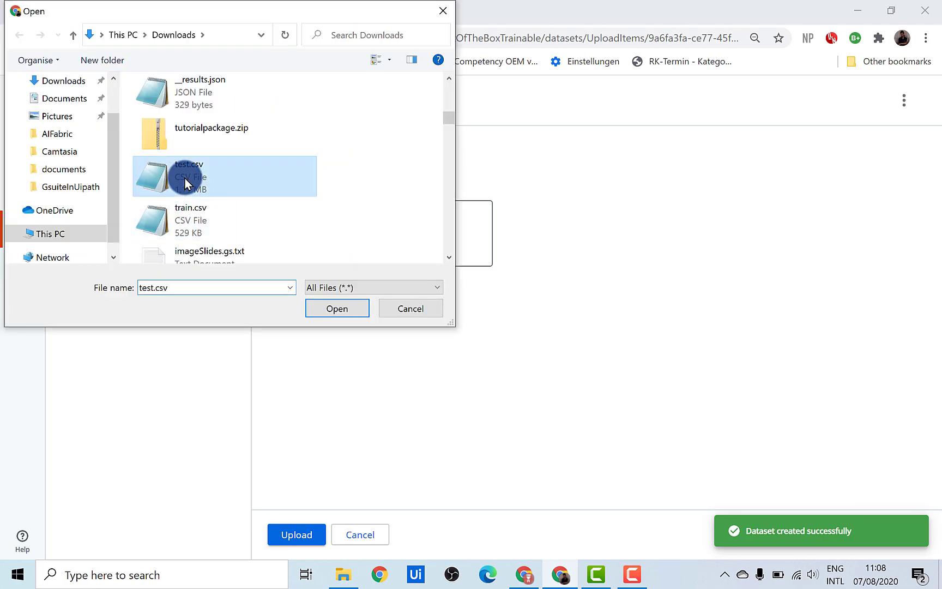
pyautogui.click(338, 309)
pyautogui.click(297, 536)
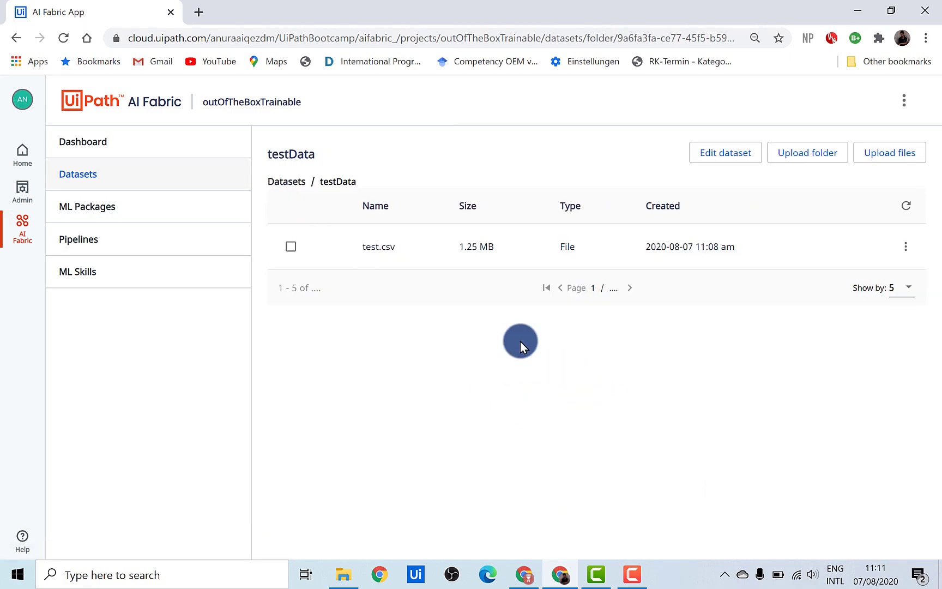
pyautogui.click(102, 180)
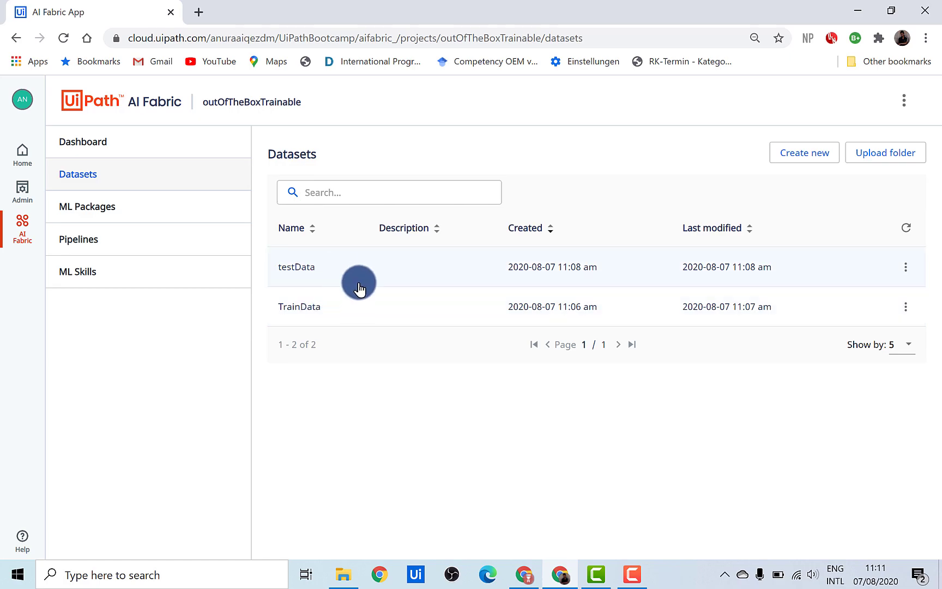
# - Switch to Google Drive, open train.csv with Google Sheets to examine its input and target columns, and return to the AIFabric folder
pyautogui.click(525, 572)
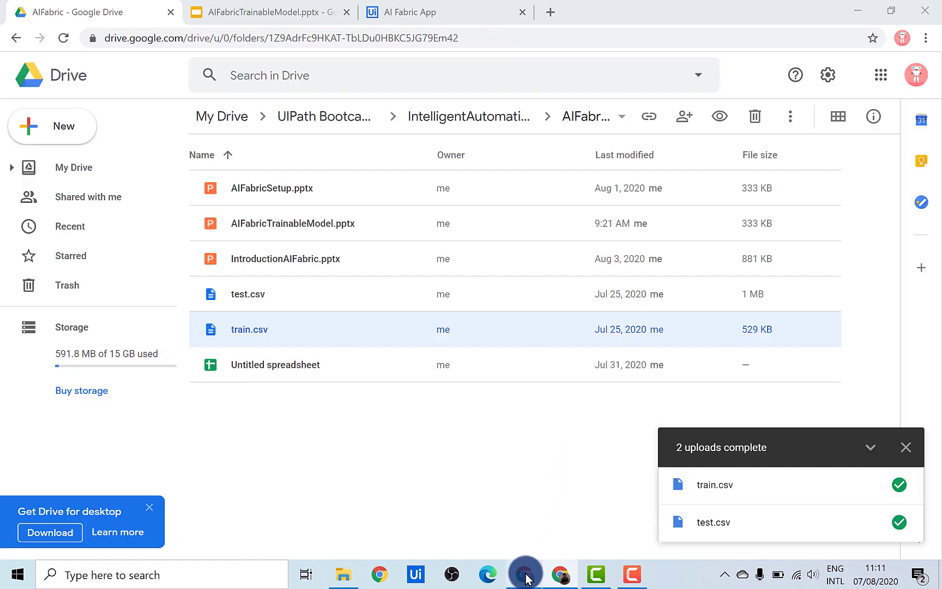
pyautogui.doubleClick(237, 329)
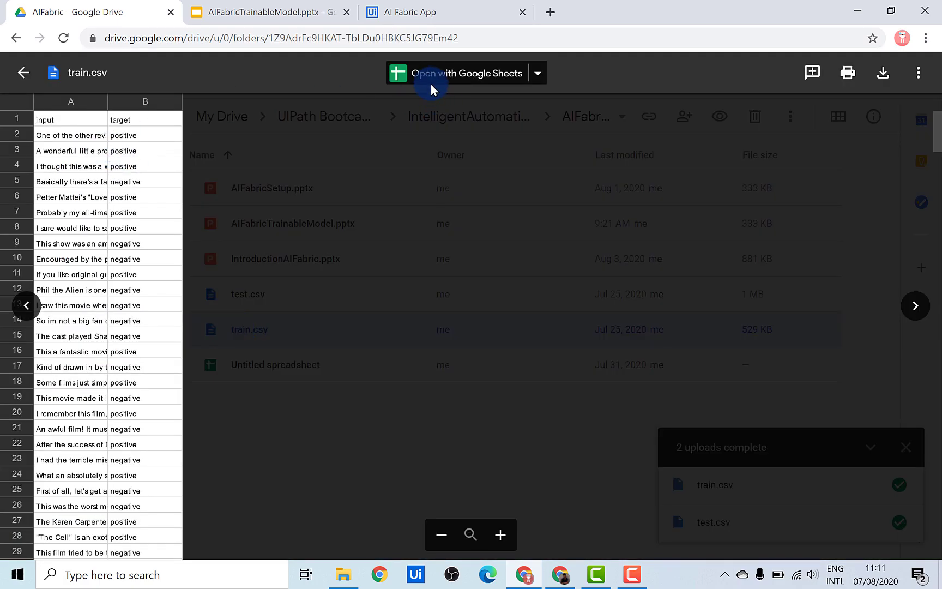
pyautogui.click(431, 76)
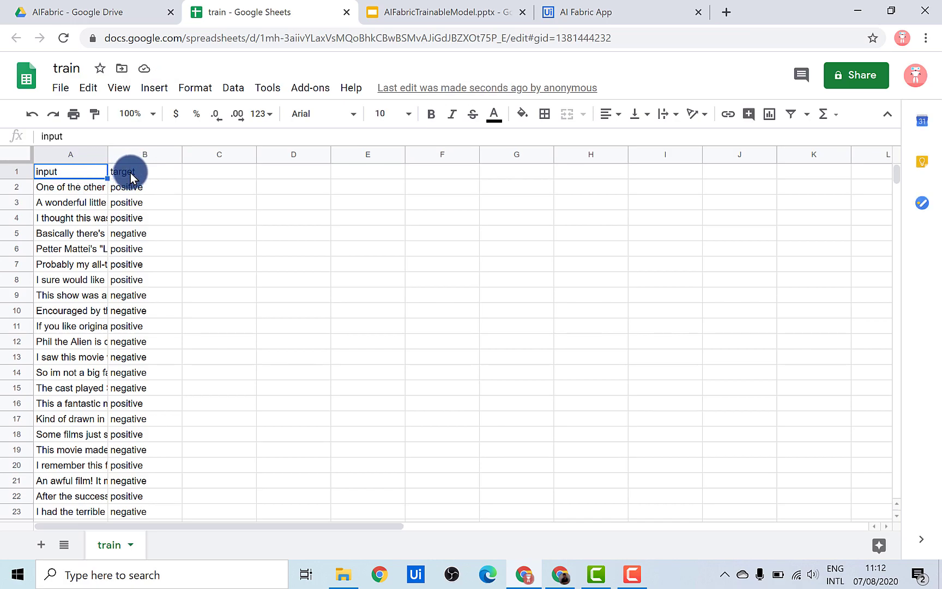
pyautogui.click(71, 189)
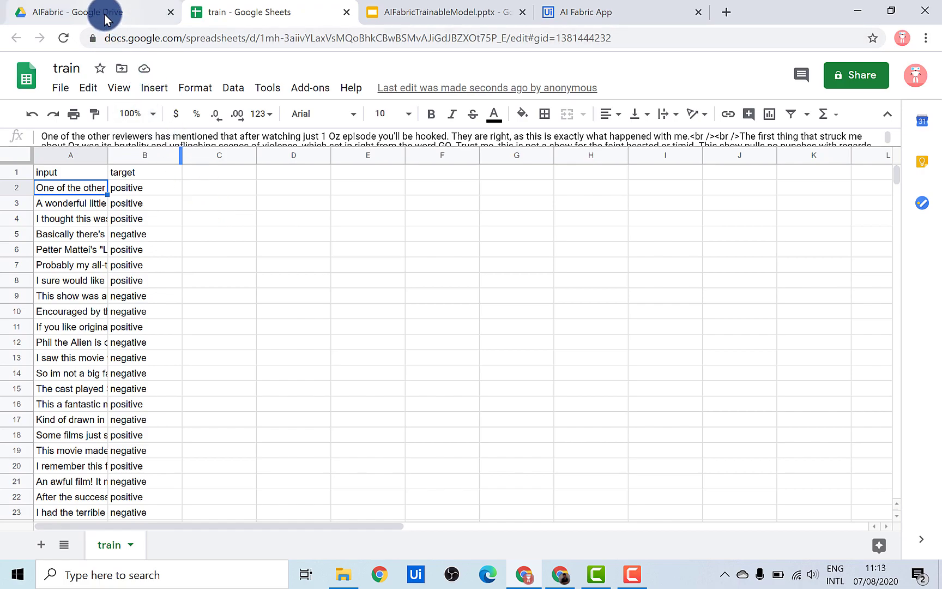
pyautogui.click(118, 22)
pyautogui.click(275, 79)
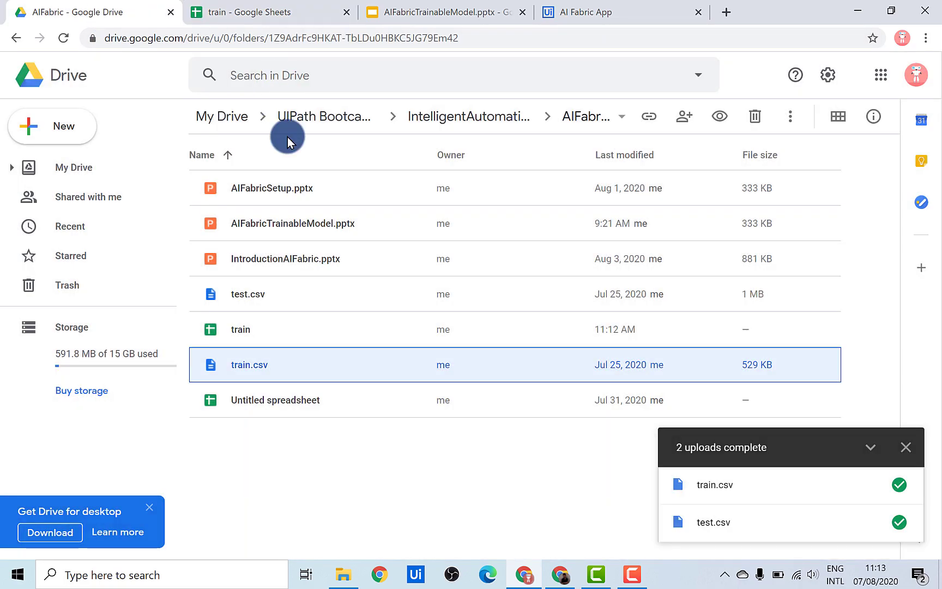
# - Open test.csv from the AIFabric folder in Google Sheets to examine its input and target columns, and switch back to UiPath AI Fabric
pyautogui.doubleClick(261, 293)
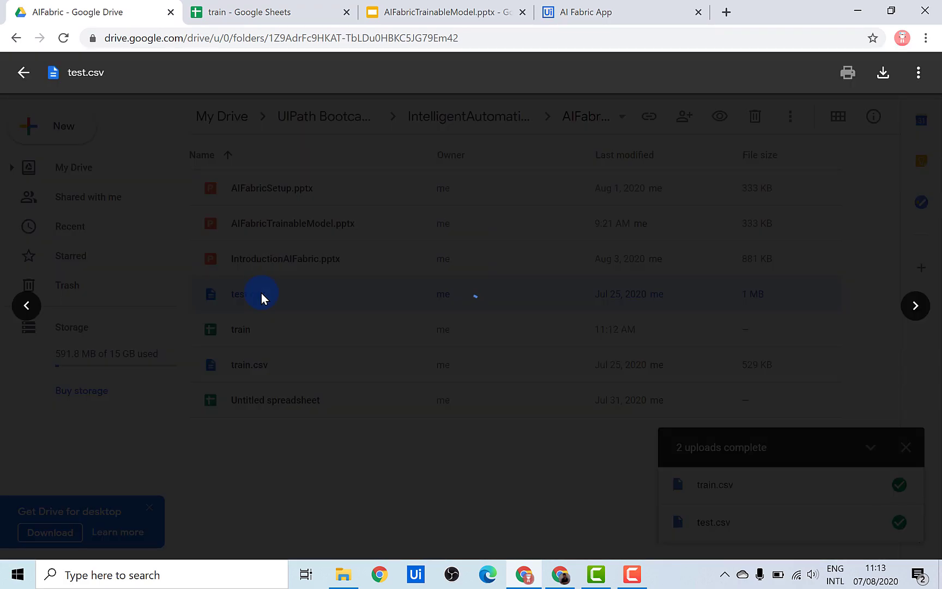
pyautogui.click(439, 81)
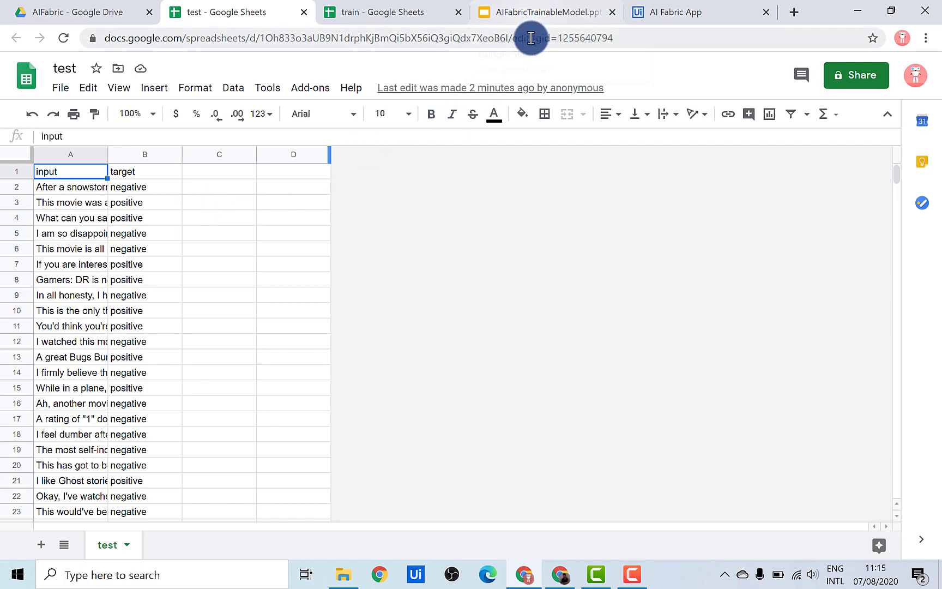
pyautogui.click(563, 574)
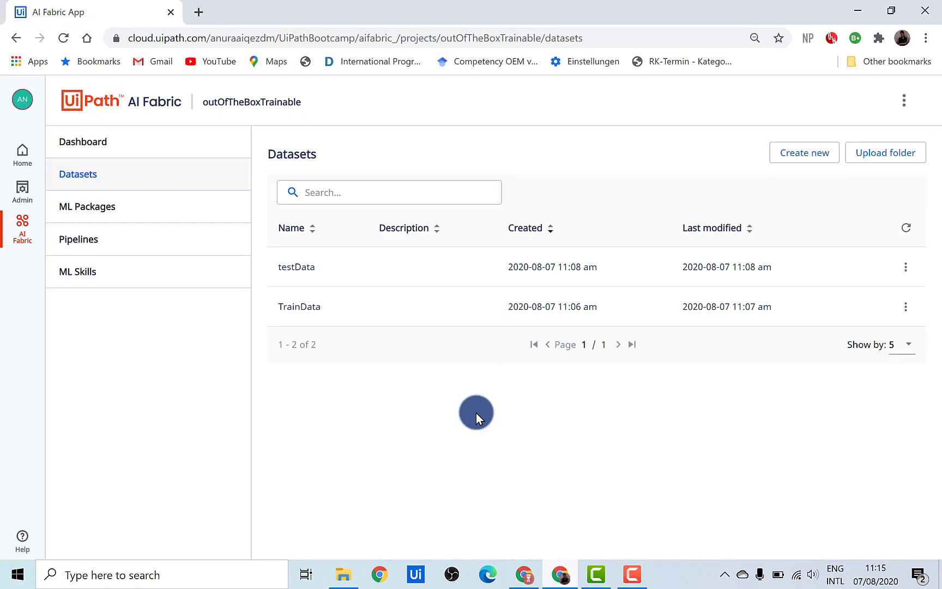
# - Start a new pipeline run in the outOfTheBoxTrainable project and set its pipeline type to Training run
pyautogui.click(111, 240)
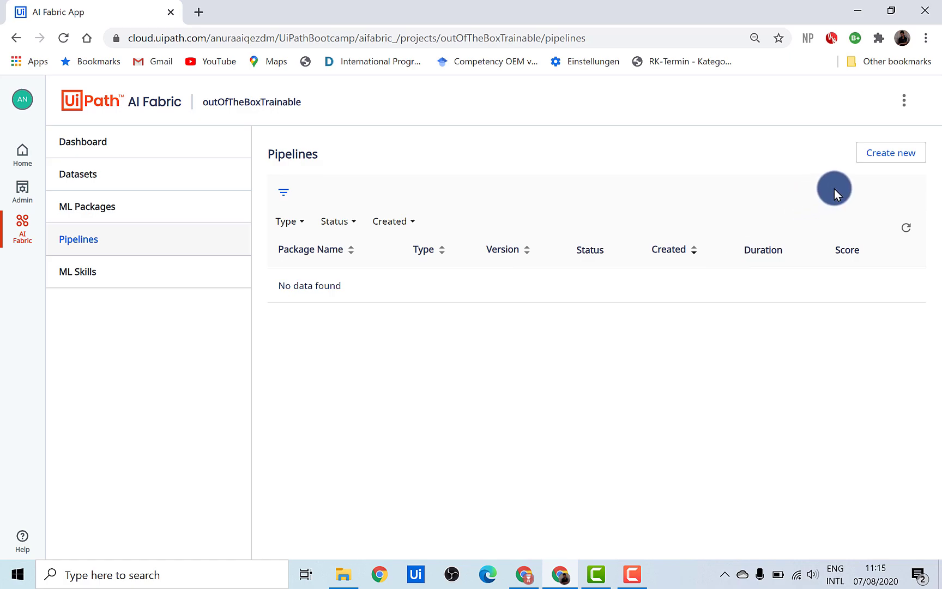
pyautogui.click(894, 167)
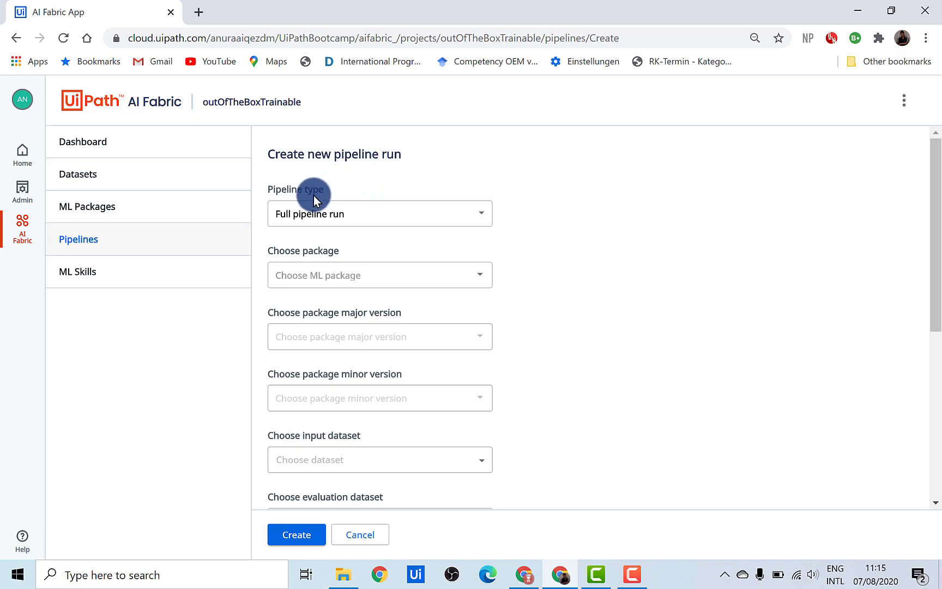
pyautogui.click(365, 218)
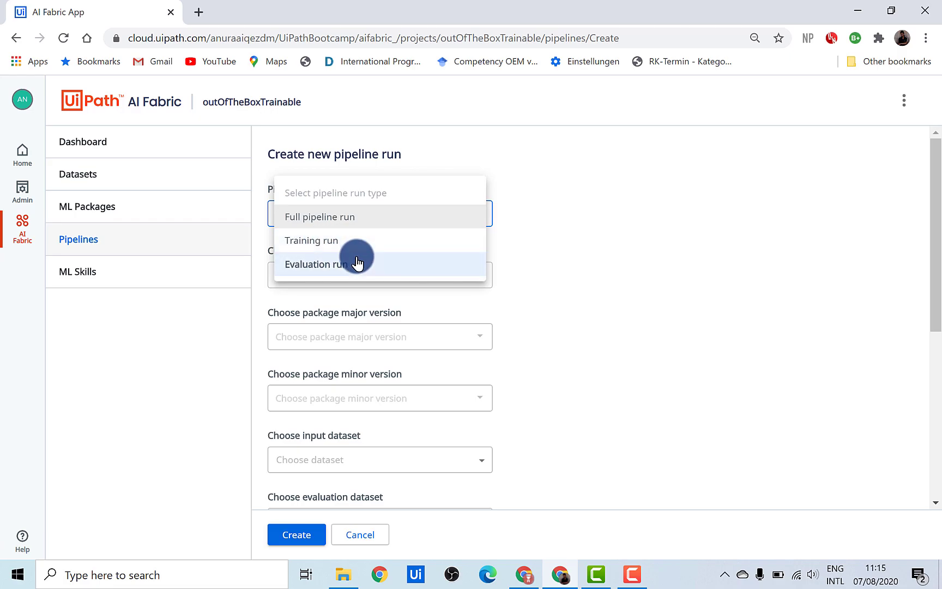
pyautogui.click(432, 242)
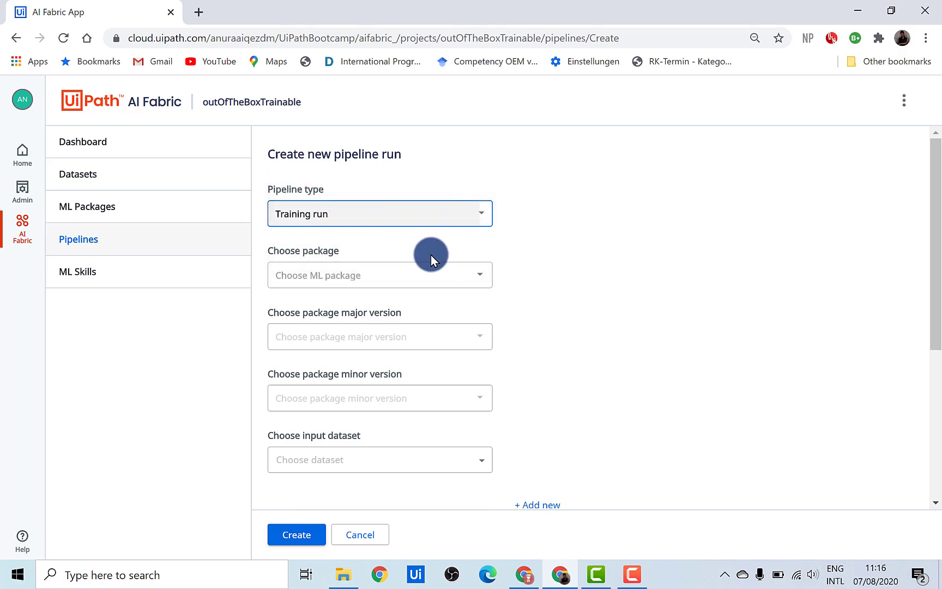
# - Choose the englishTextClassificationTrainable package with major version 1 and minor version 0 for the training run
pyautogui.click(479, 278)
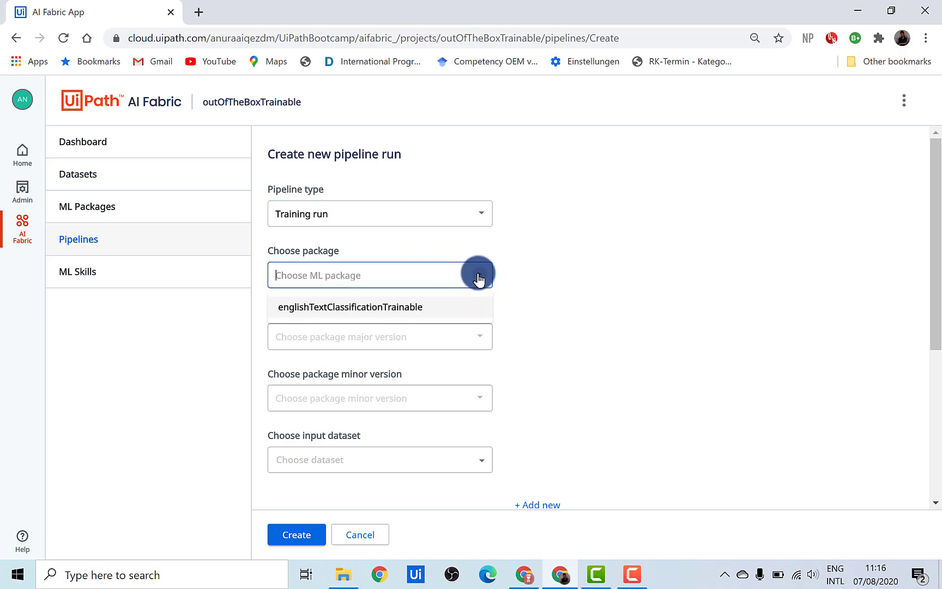
pyautogui.click(369, 309)
pyautogui.click(431, 326)
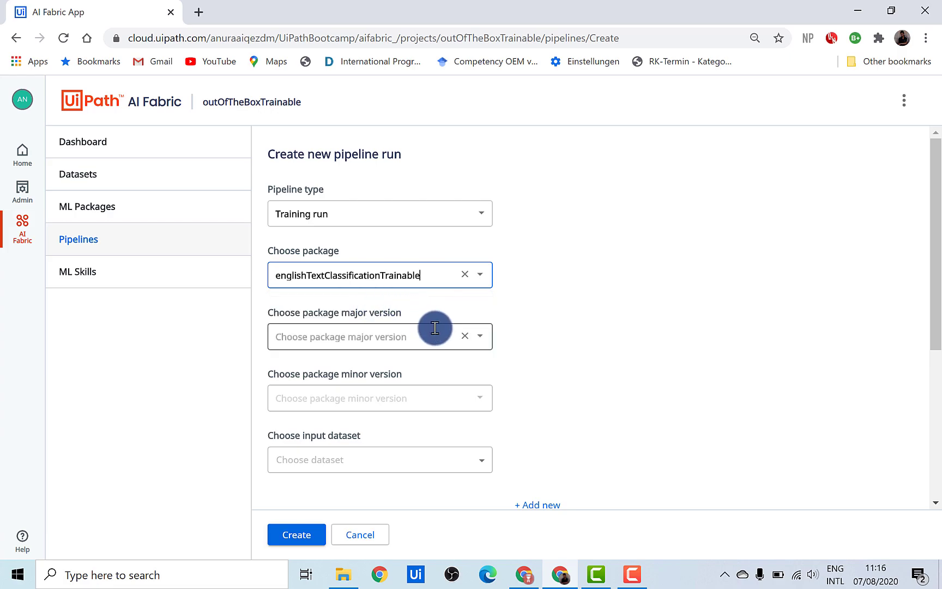
pyautogui.click(461, 338)
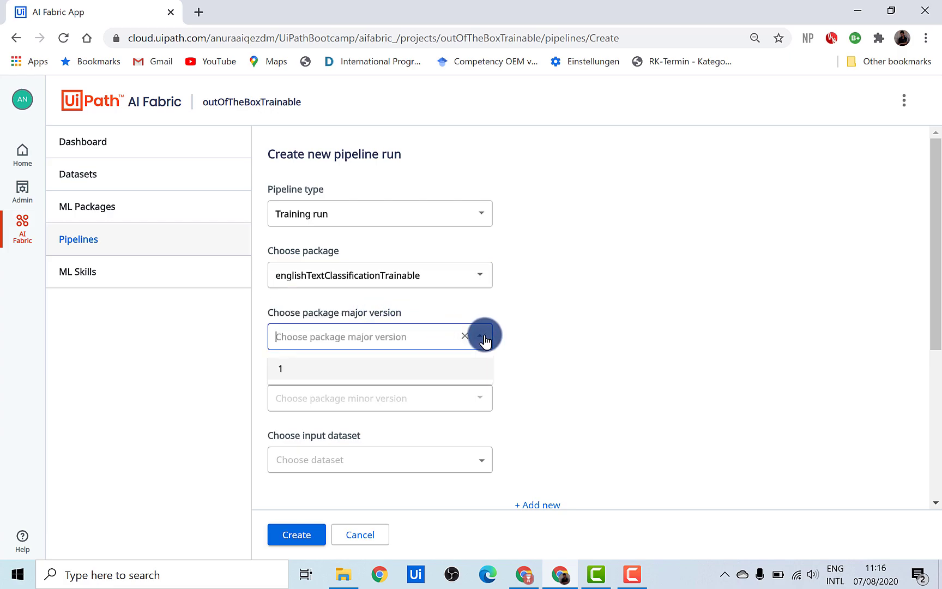
pyautogui.click(424, 371)
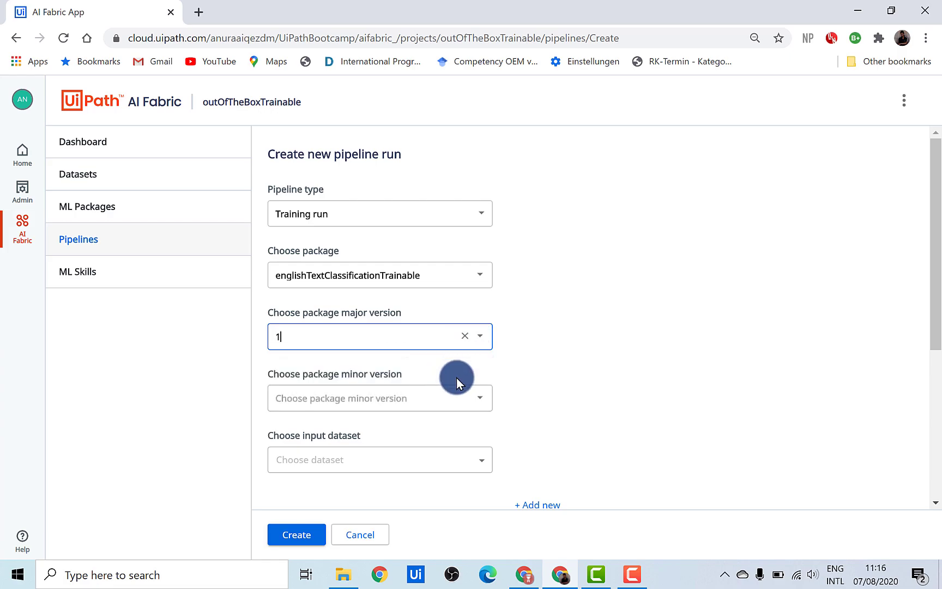
pyautogui.click(479, 405)
pyautogui.click(368, 434)
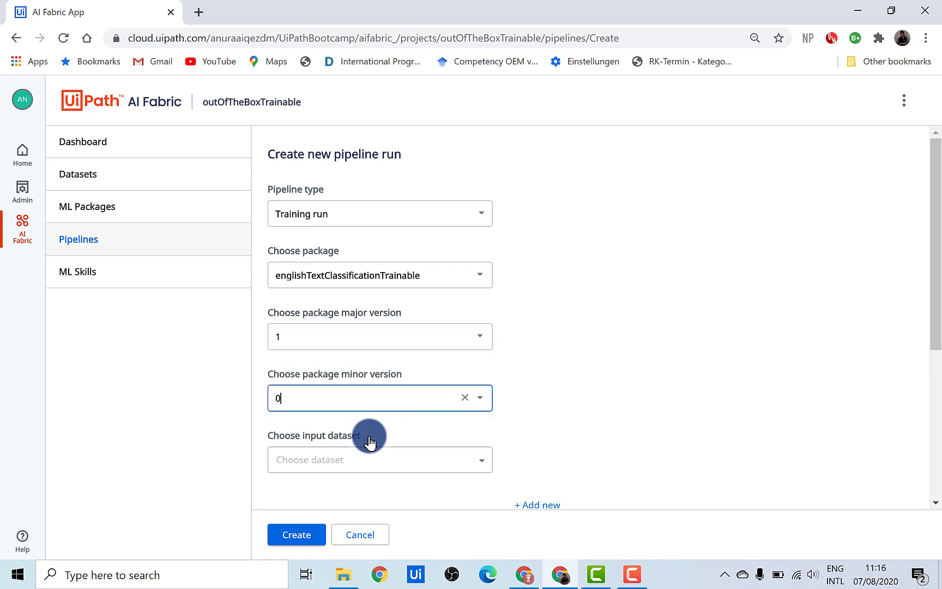
# - Select TrainData as the input dataset for the training run, without adding any environment variables
pyautogui.scroll(-5, 785, 349)
pyautogui.scroll(3, 784, 349)
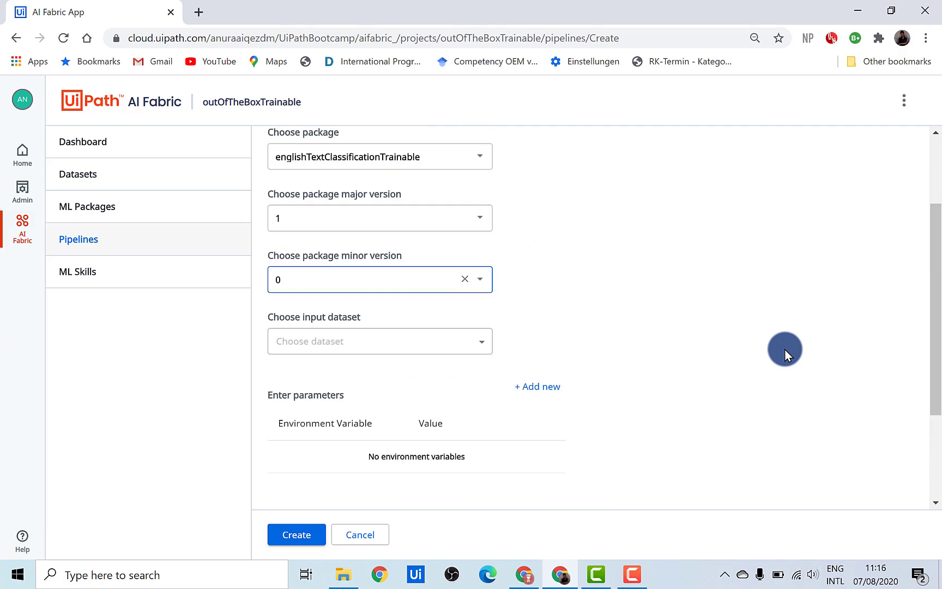
pyautogui.click(478, 346)
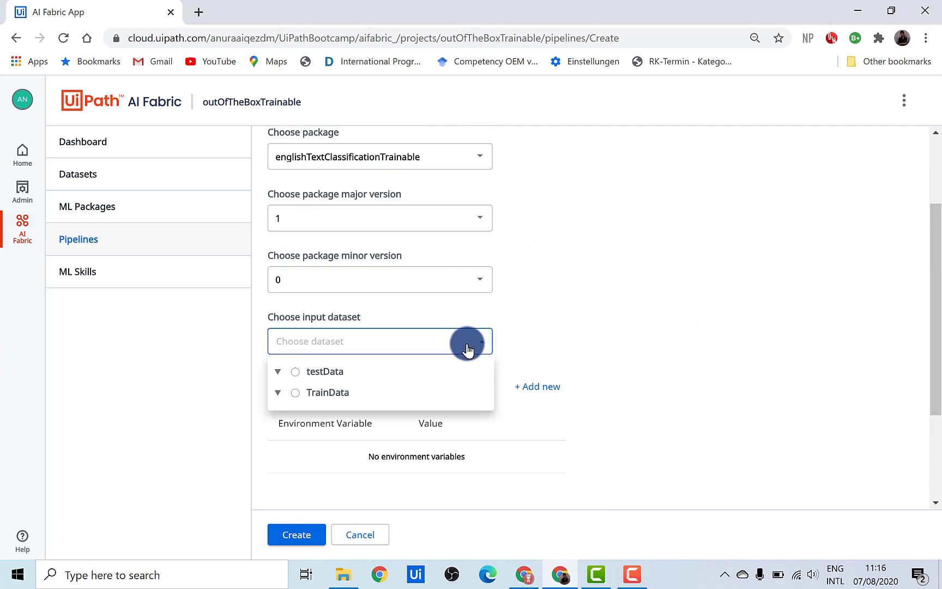
pyautogui.click(320, 395)
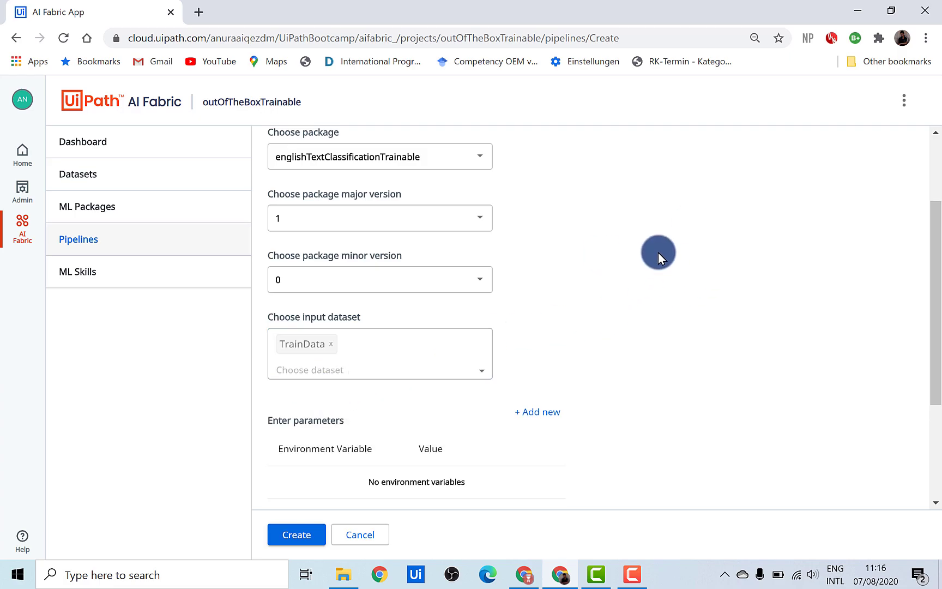
pyautogui.scroll(3, 585, 375)
pyautogui.scroll(-4, 584, 375)
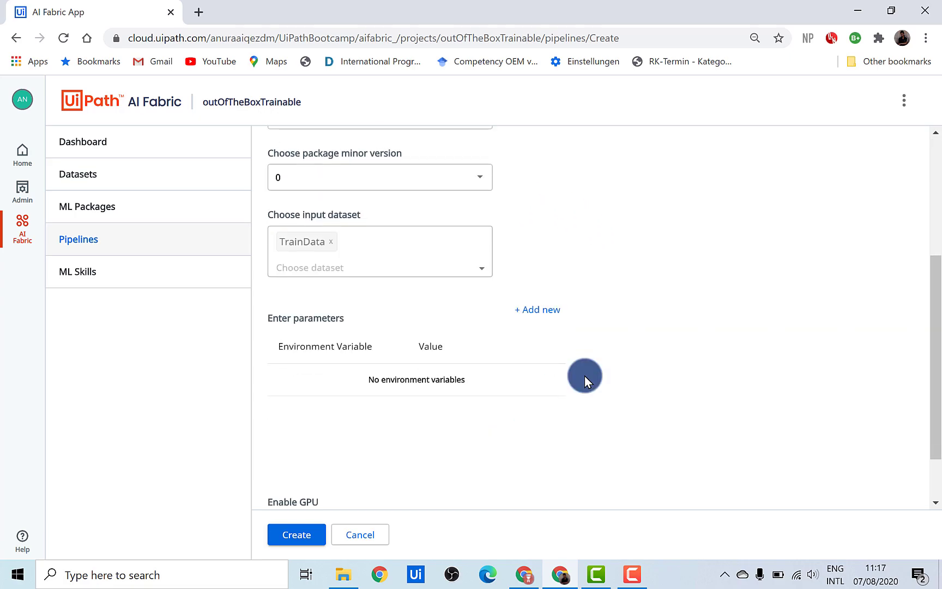
pyautogui.scroll(-1, 584, 375)
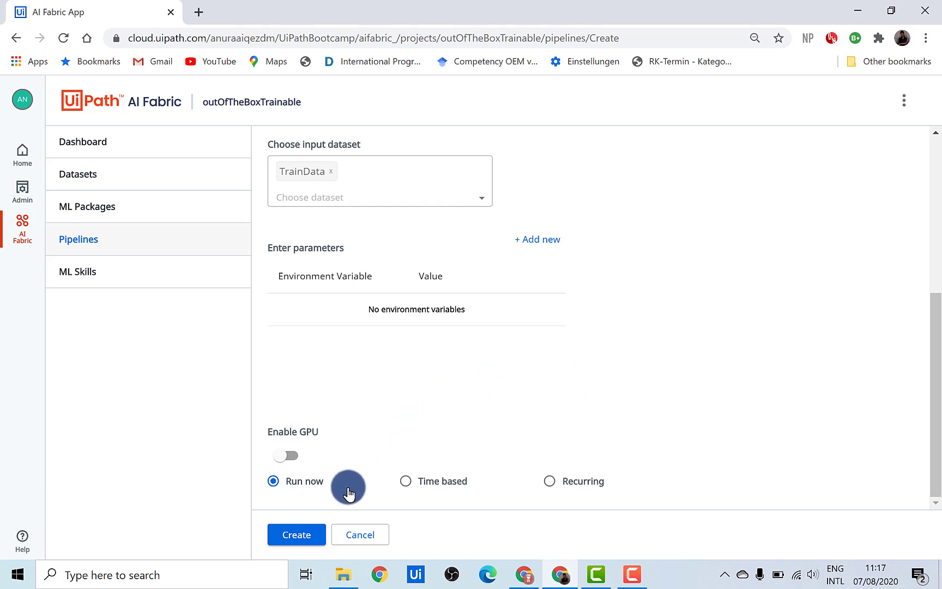
# - Try the Time based and Recurring scheduling options for the training run
pyautogui.click(421, 482)
pyautogui.scroll(-1, 722, 402)
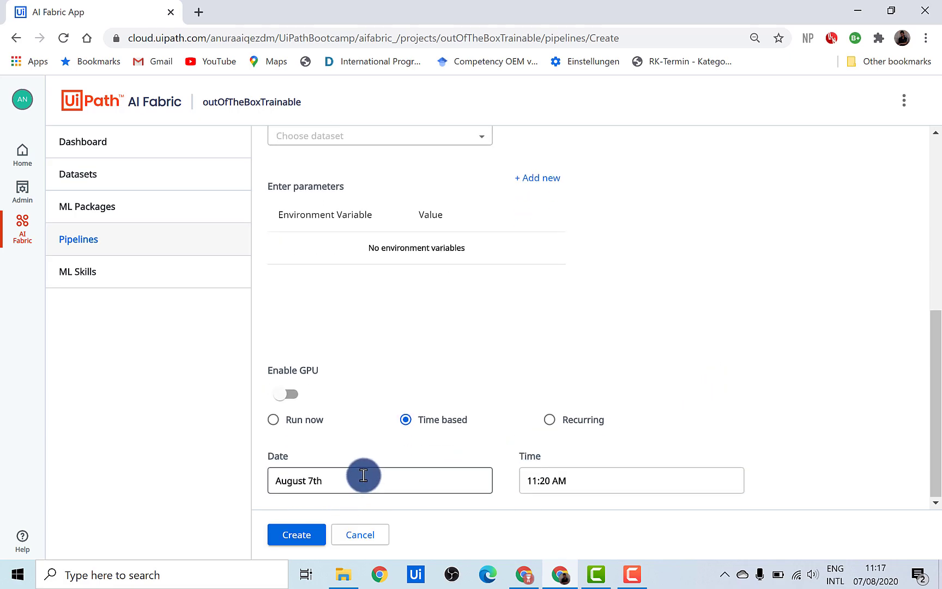
pyautogui.scroll(1, 441, 438)
pyautogui.click(582, 442)
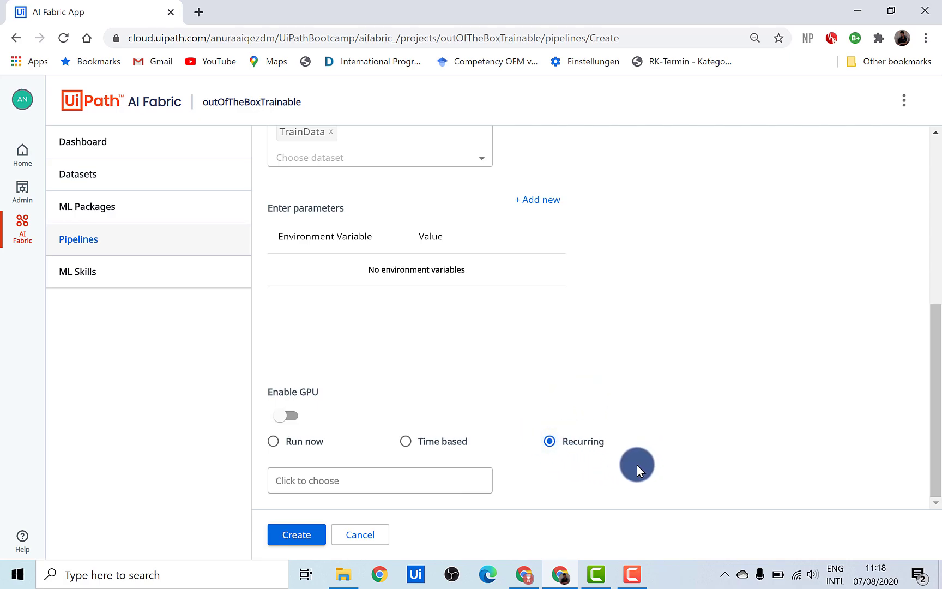
# - Set the training run to Run now with GPU disabled and create the pipeline
pyautogui.click(303, 441)
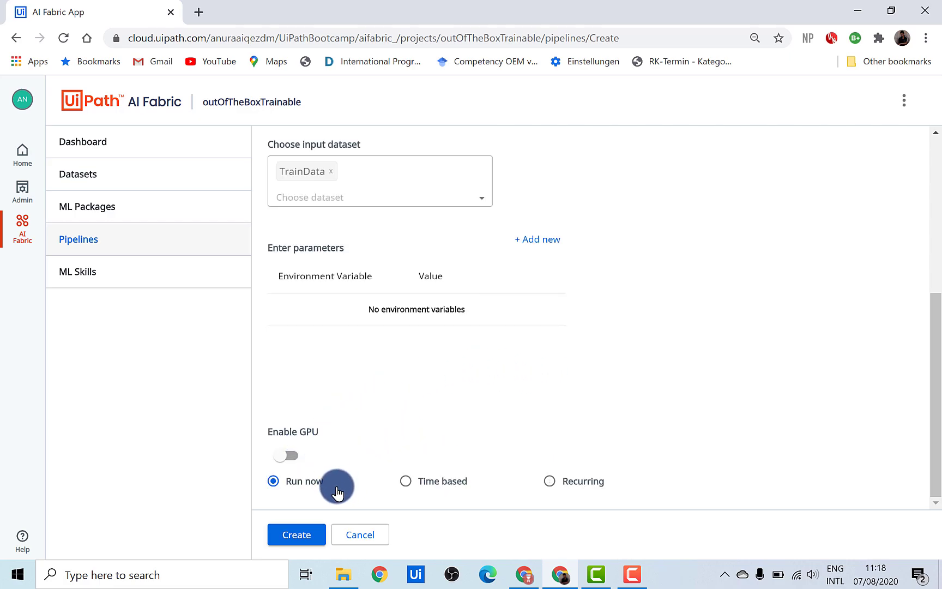
pyautogui.click(299, 536)
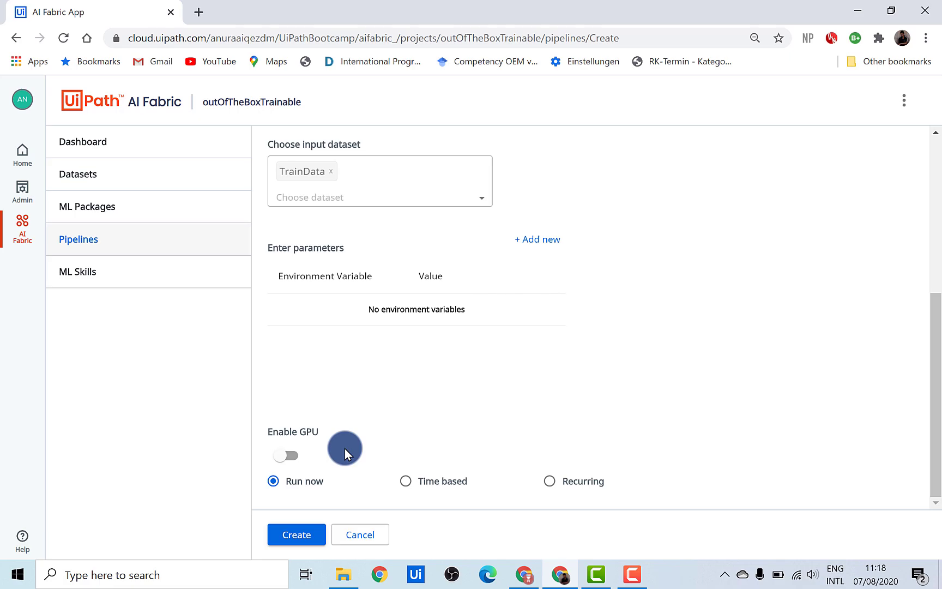
pyautogui.click(296, 533)
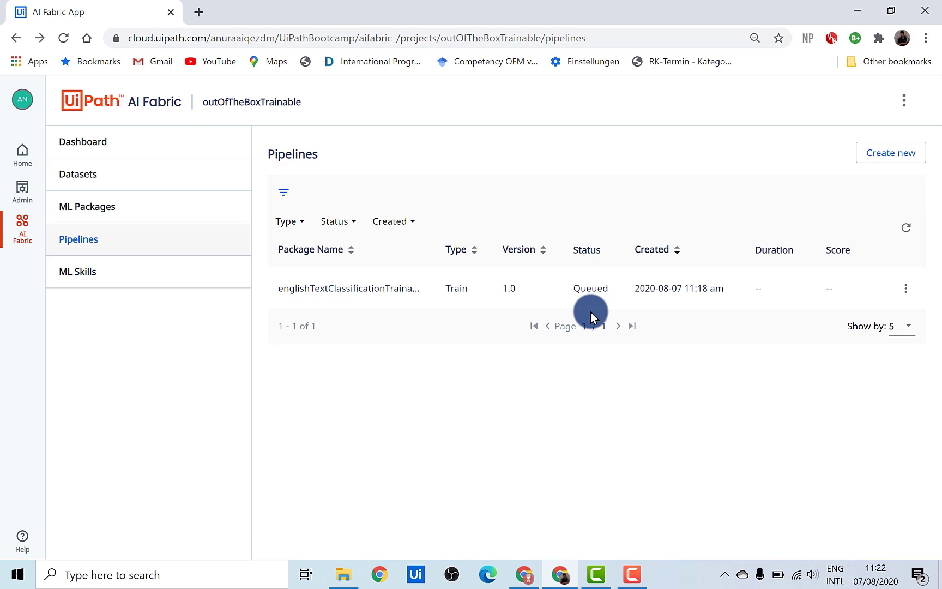
# - Start another pipeline of type Full pipeline run using the englishTextClassificationTrainable package, major version 1 and minor version 0
pyautogui.click(881, 153)
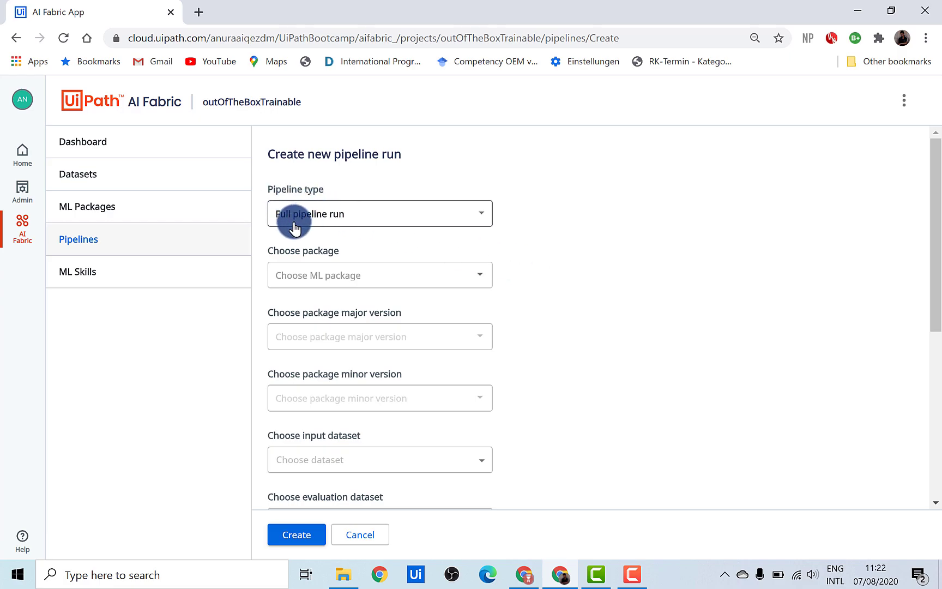
pyautogui.click(415, 275)
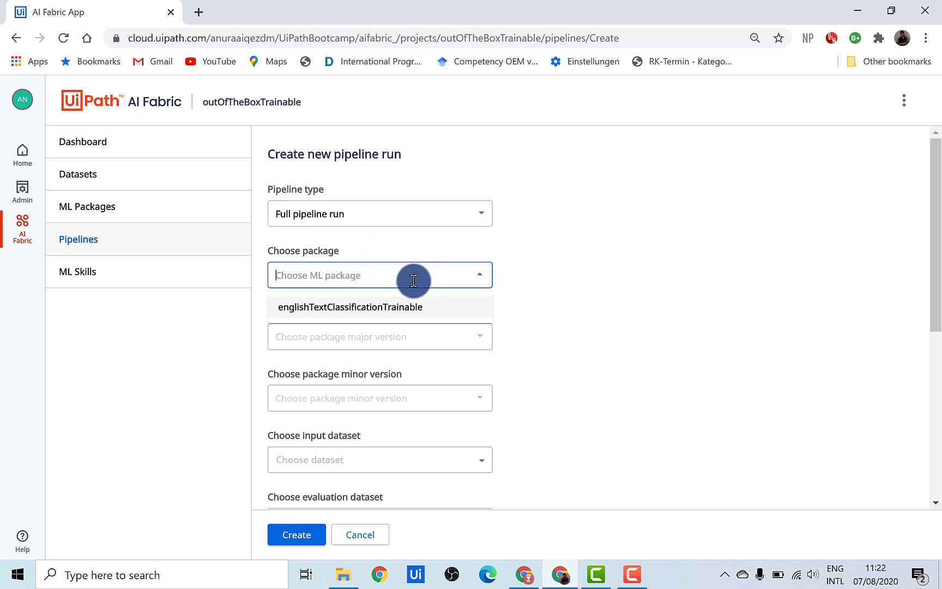
pyautogui.click(419, 310)
pyautogui.click(460, 337)
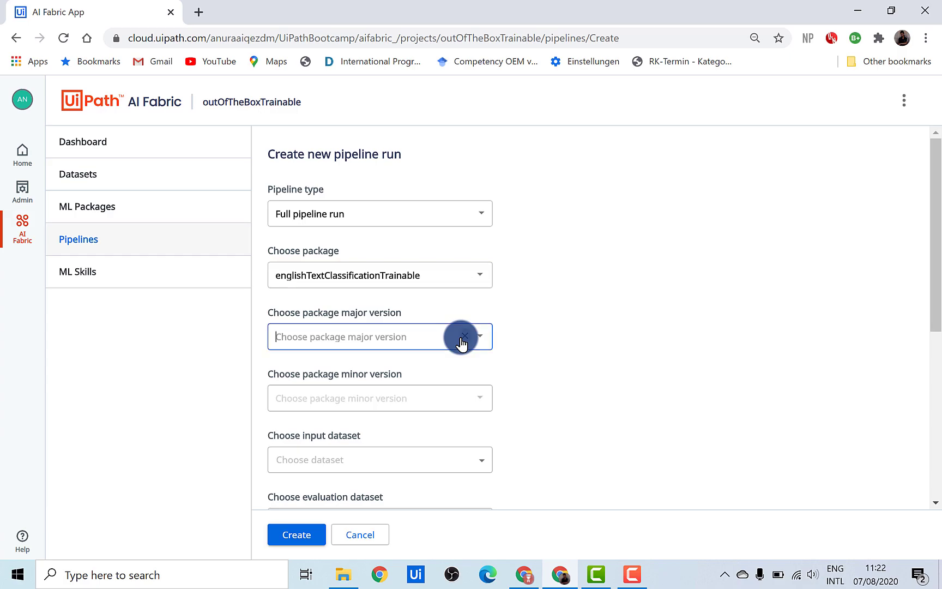
pyautogui.click(319, 372)
pyautogui.click(332, 395)
pyautogui.click(330, 430)
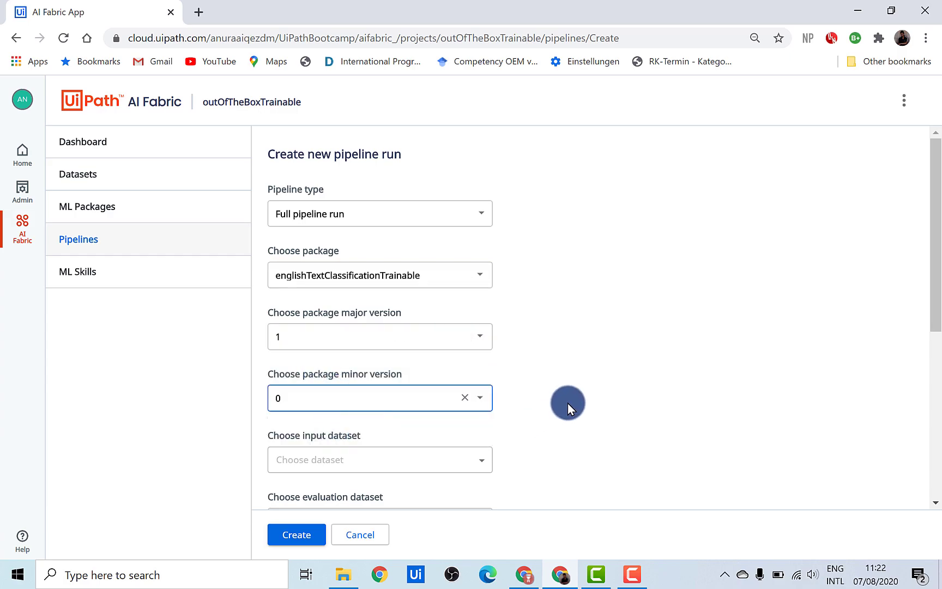
# - Select TrainData as the input dataset and testData as the evaluation dataset for the full pipeline run
pyautogui.scroll(-2, 567, 402)
pyautogui.scroll(-1, 567, 402)
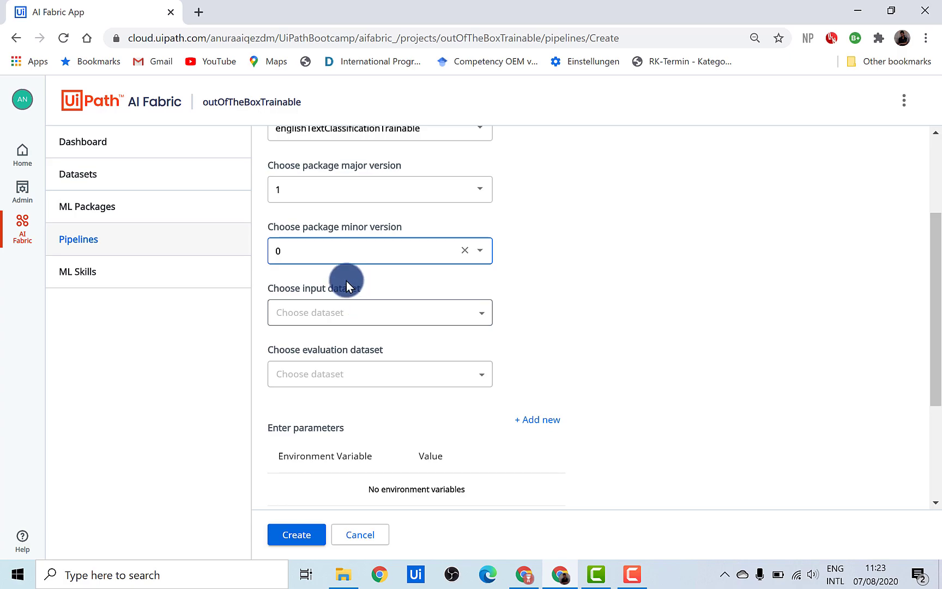
pyautogui.click(340, 313)
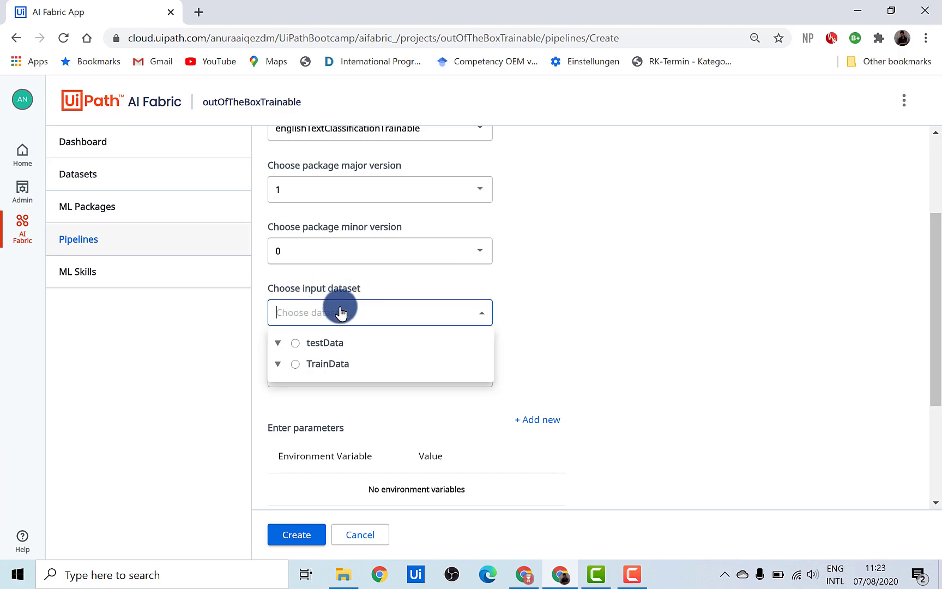
pyautogui.click(333, 364)
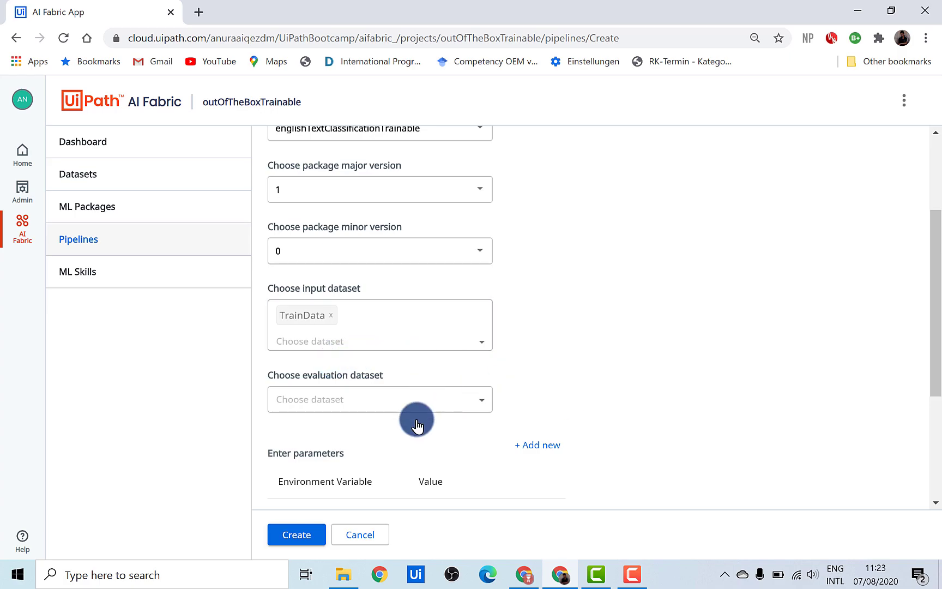
pyautogui.click(380, 400)
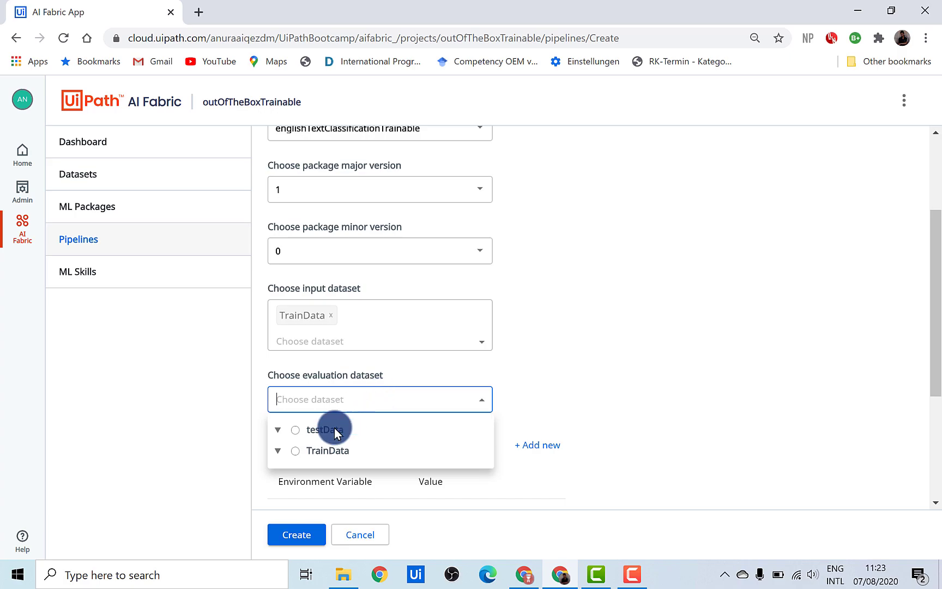
pyautogui.click(319, 437)
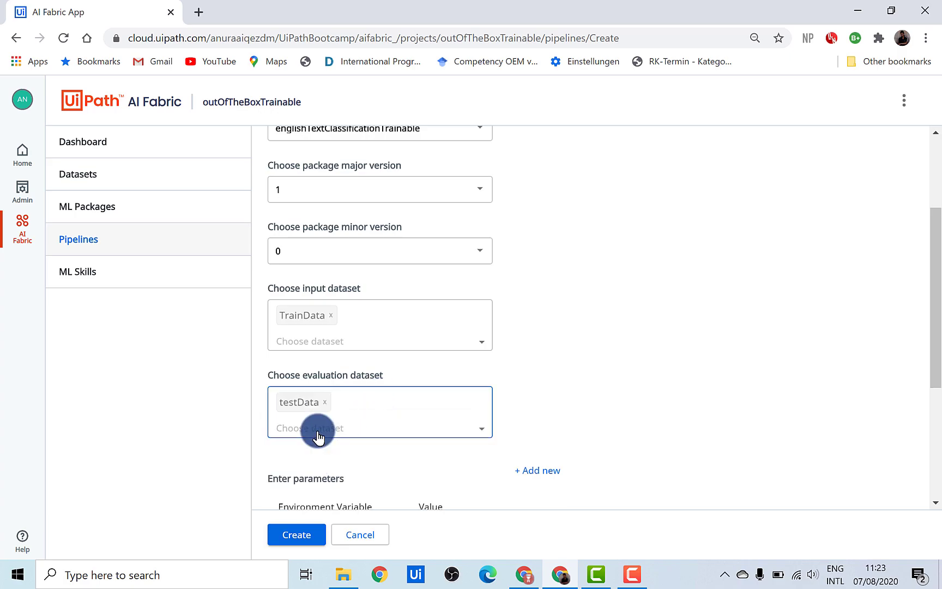
# - Schedule the full pipeline run to recur every Monday at 09:22 AM UTC, then create the pipeline
pyautogui.scroll(-4, 353, 501)
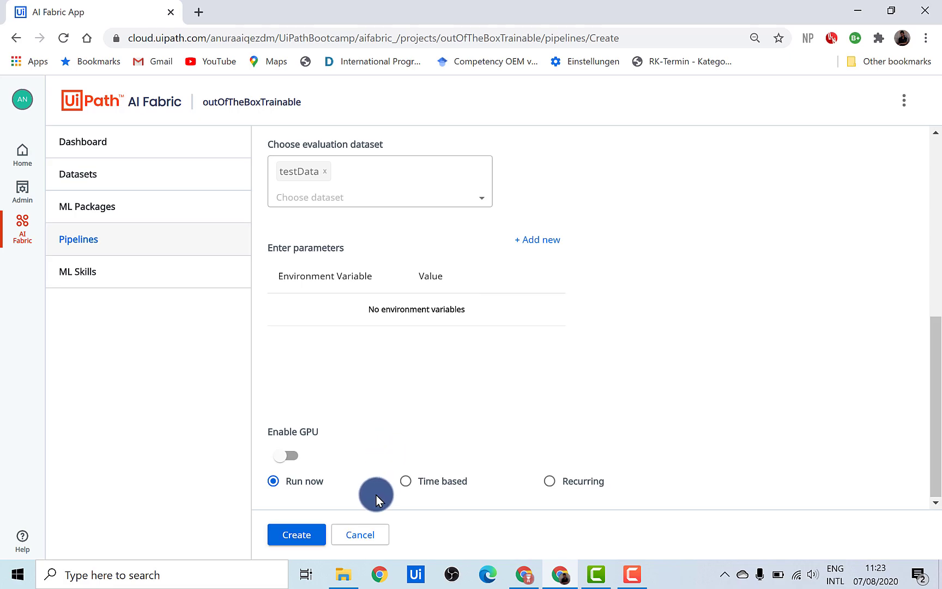
pyautogui.click(551, 491)
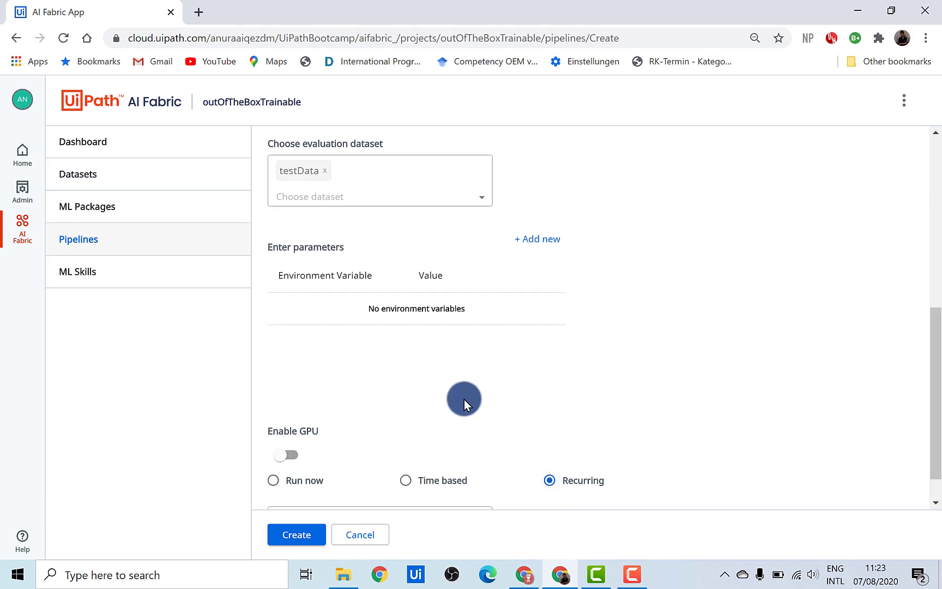
pyautogui.scroll(-1, 464, 399)
pyautogui.click(318, 478)
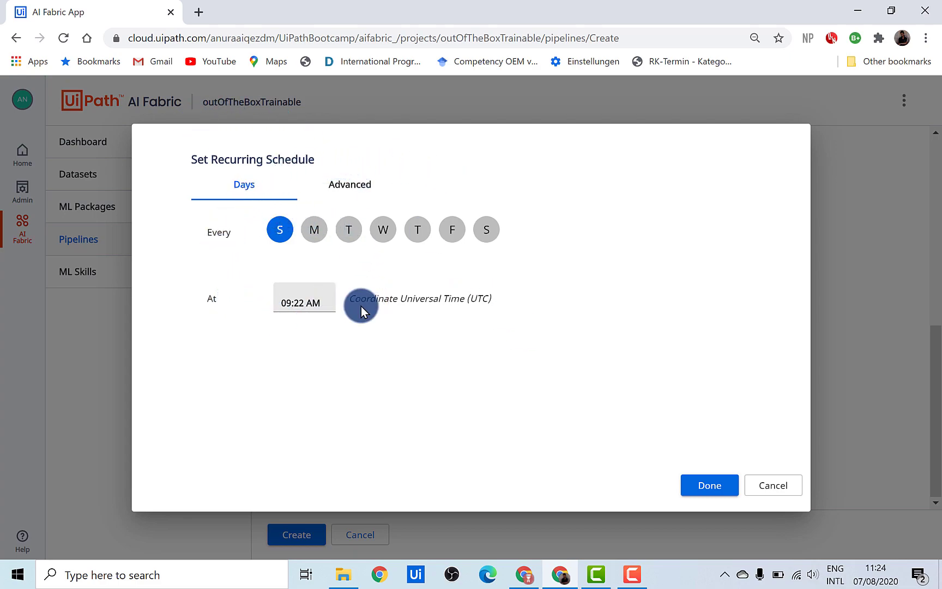
pyautogui.click(351, 187)
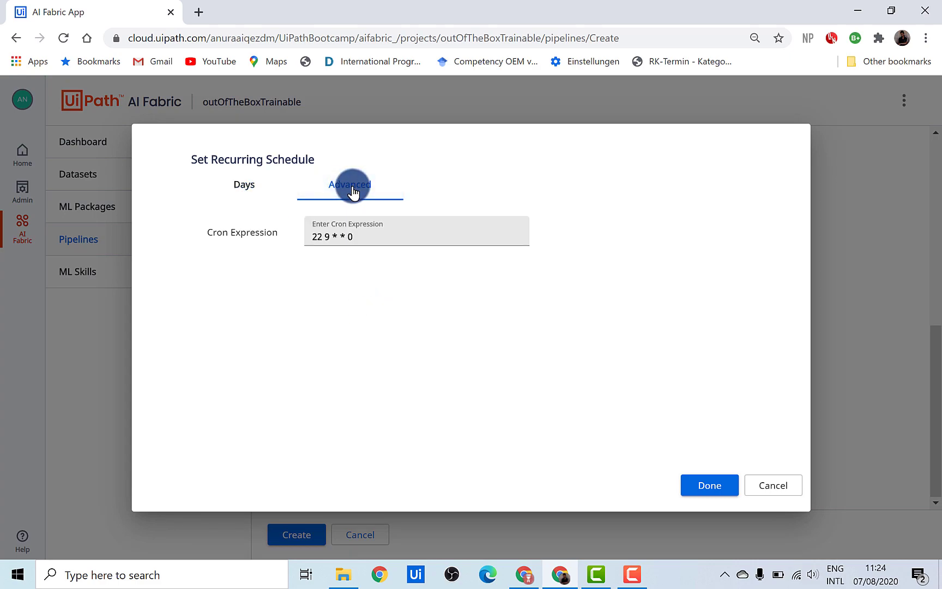
pyautogui.click(243, 191)
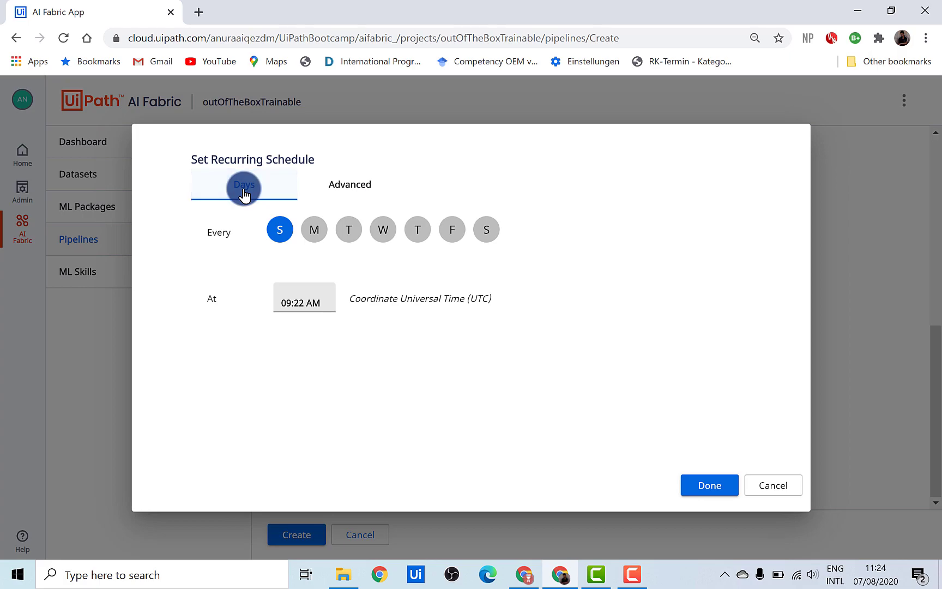
pyautogui.click(313, 229)
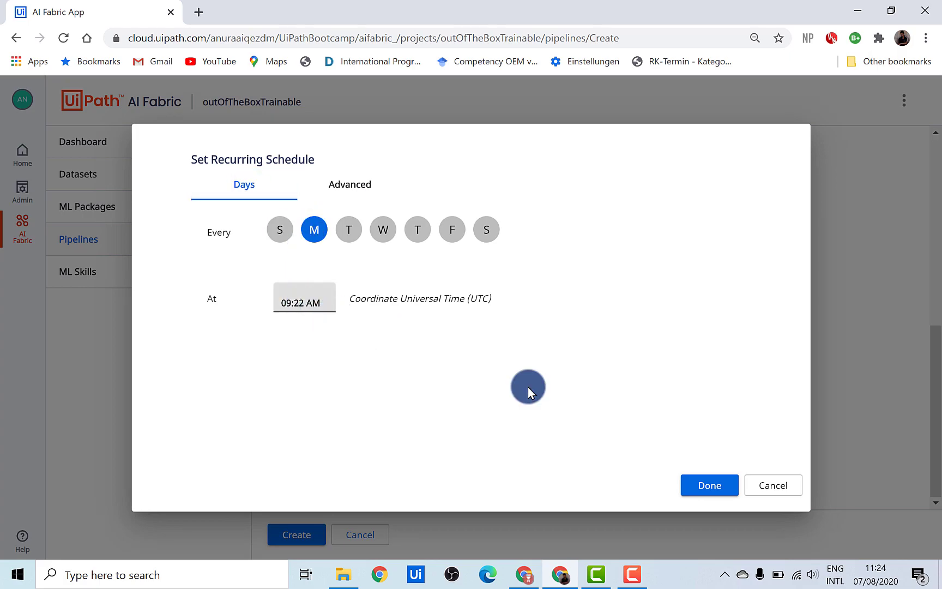
pyautogui.click(710, 485)
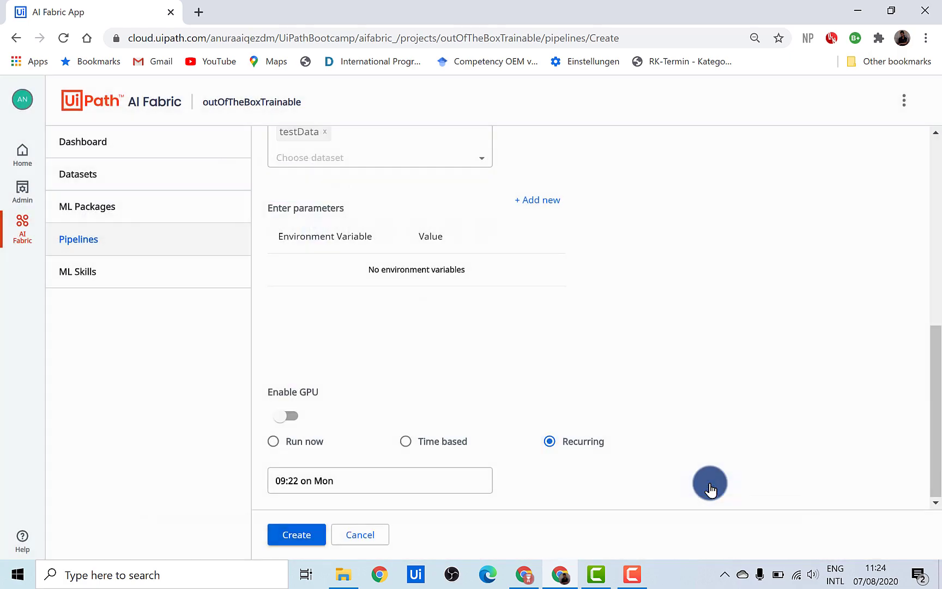
pyautogui.click(310, 537)
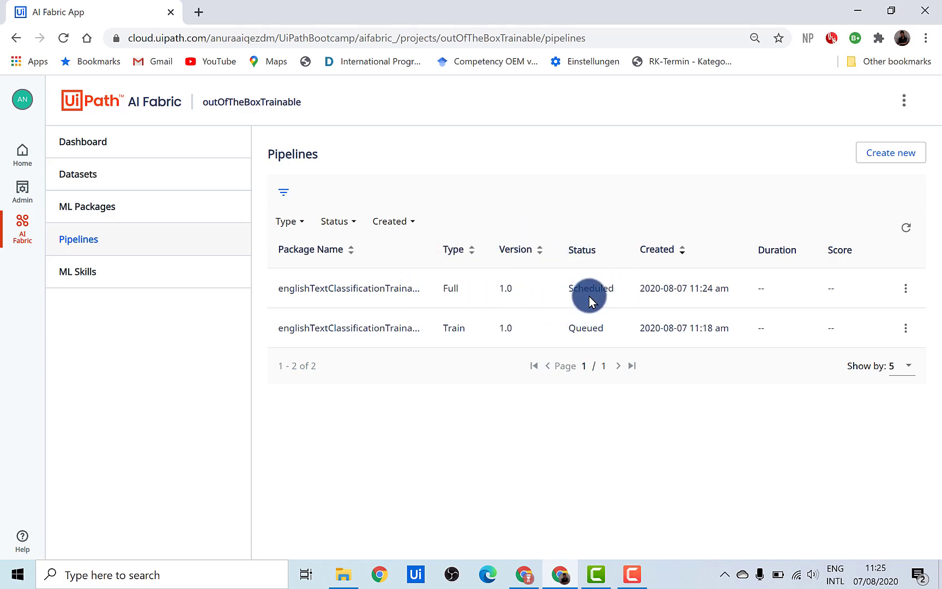
# - View the details of the scheduled full pipeline run and return to the pipelines list
pyautogui.click(906, 289)
pyautogui.click(818, 319)
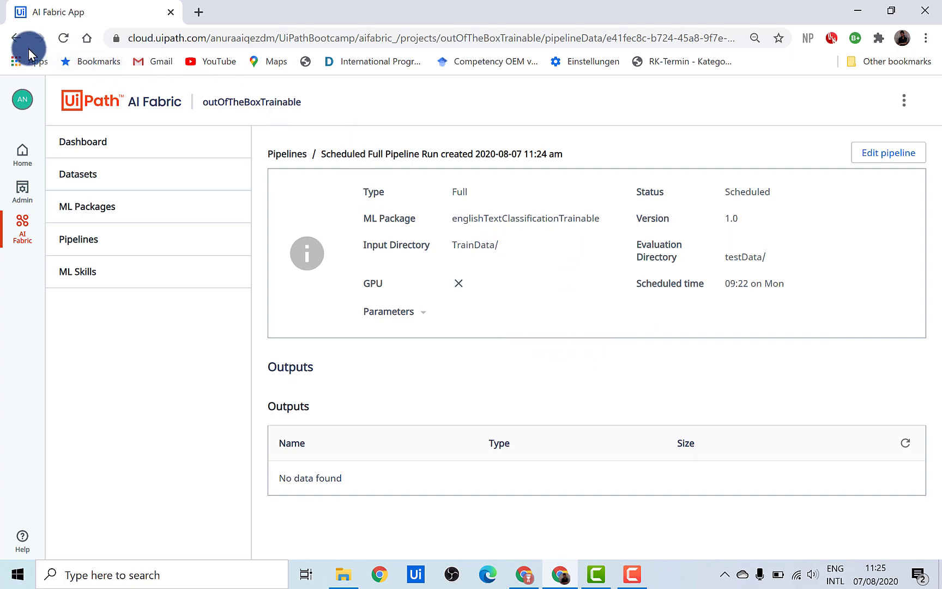
pyautogui.click(15, 39)
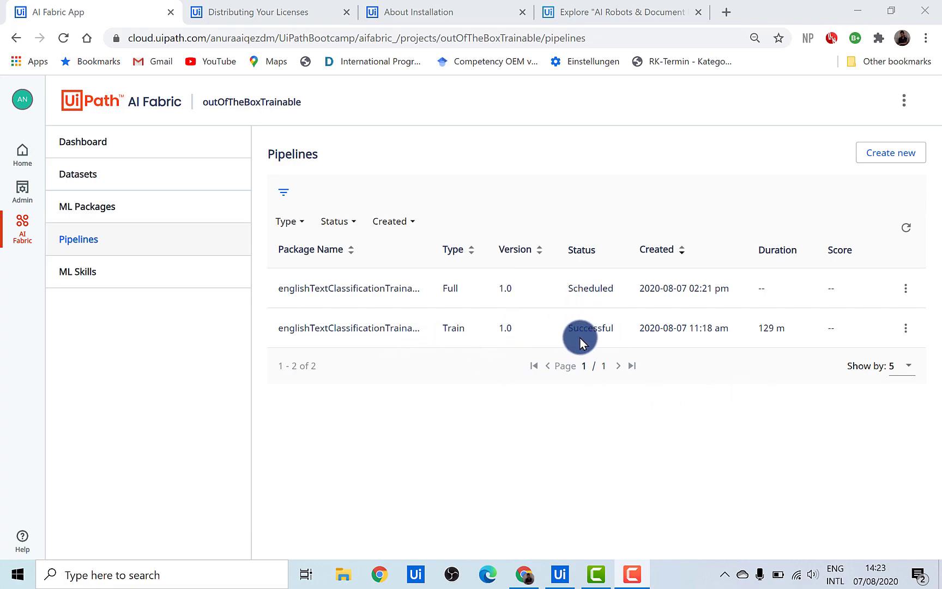
# - Examine the details, outputs and logs of the completed train pipeline run
pyautogui.click(906, 340)
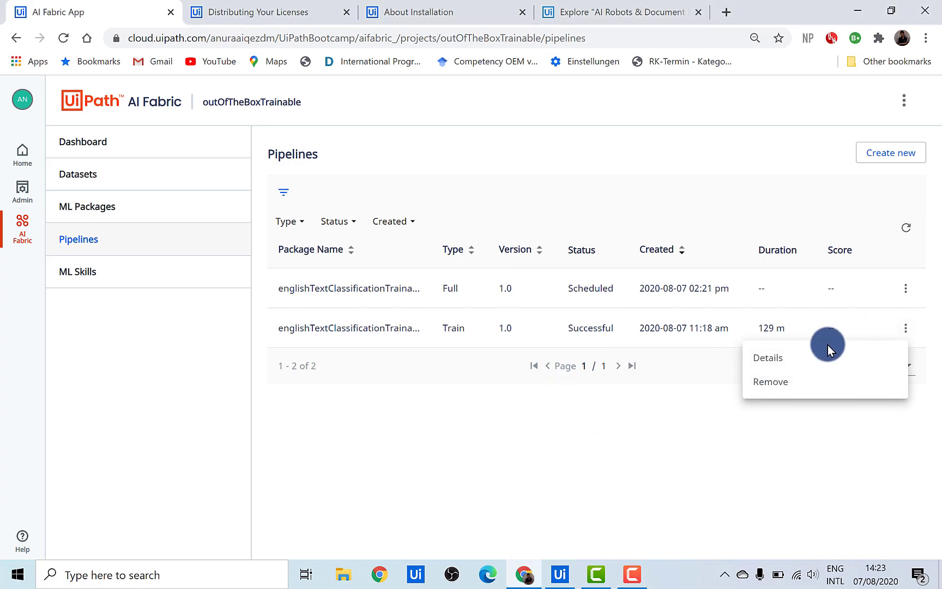
pyautogui.click(782, 365)
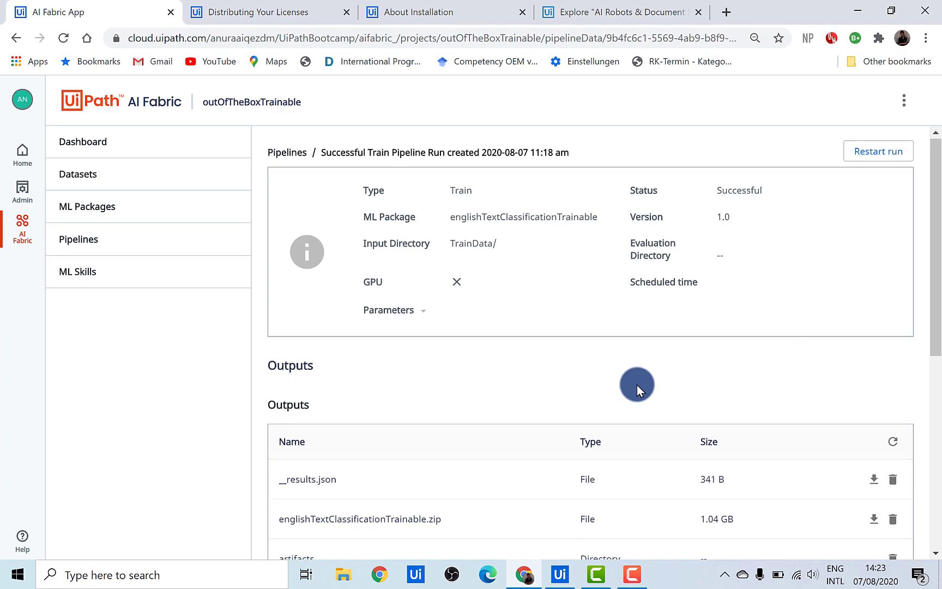
pyautogui.scroll(-7, 637, 385)
pyautogui.scroll(4, 636, 385)
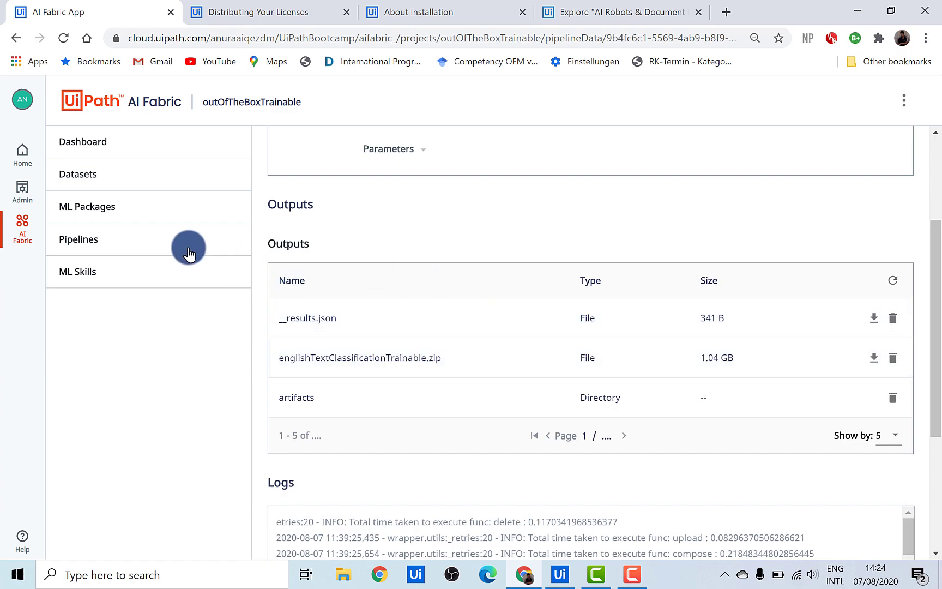
# - Start a new pipeline of type Evaluation run using the englishTextClassificationTrainable package, major version 1 and minor version 1
pyautogui.click(118, 247)
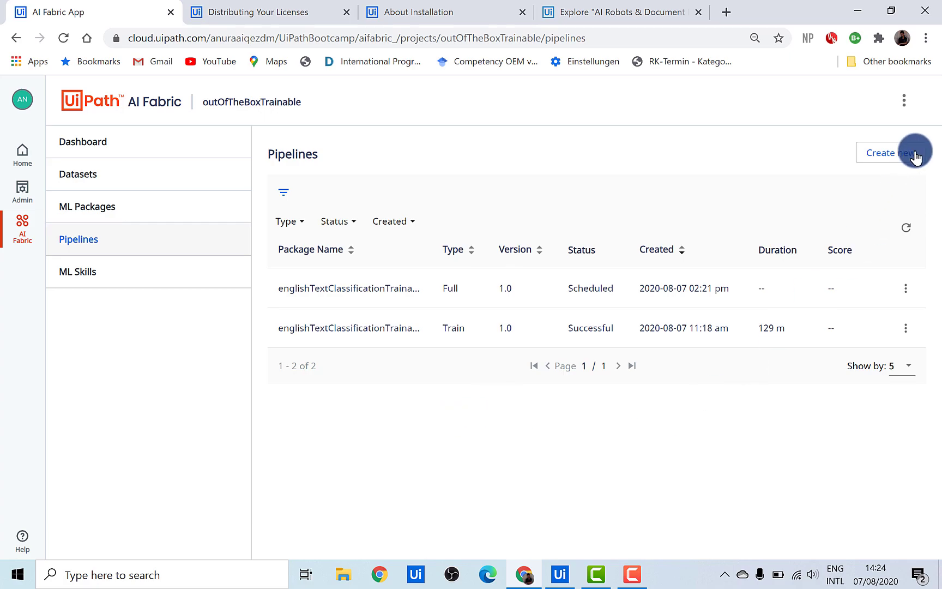
pyautogui.click(884, 156)
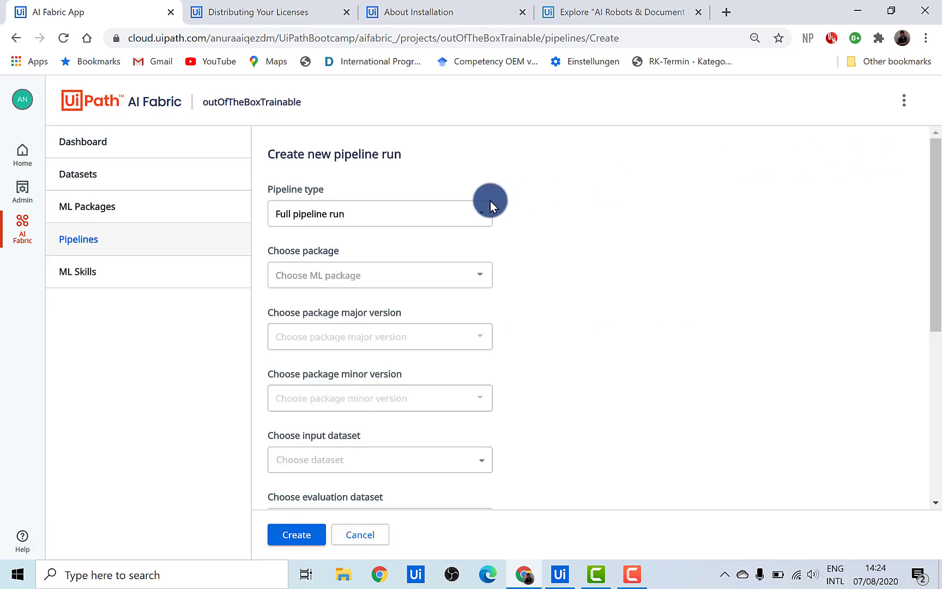
pyautogui.click(465, 212)
pyautogui.click(326, 264)
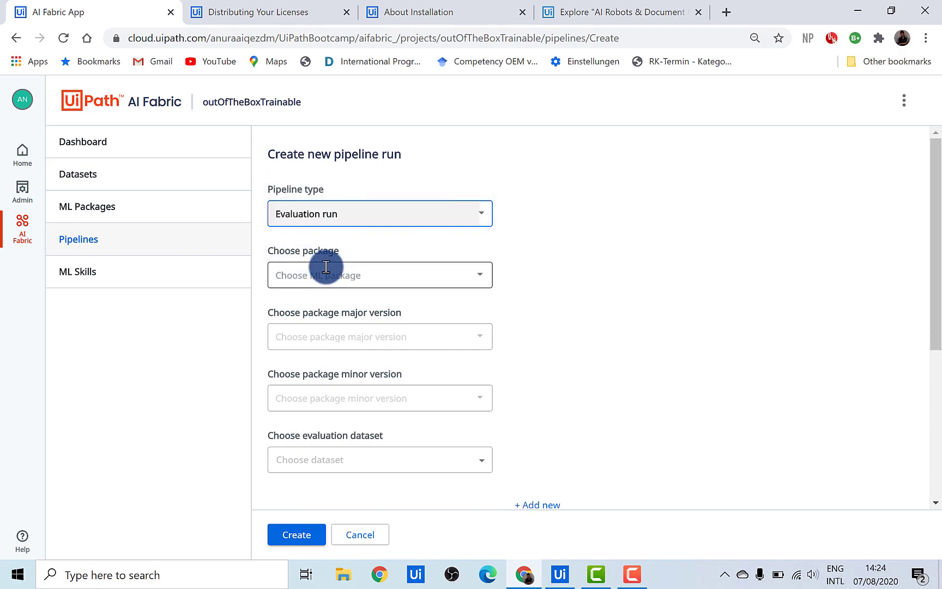
pyautogui.click(383, 275)
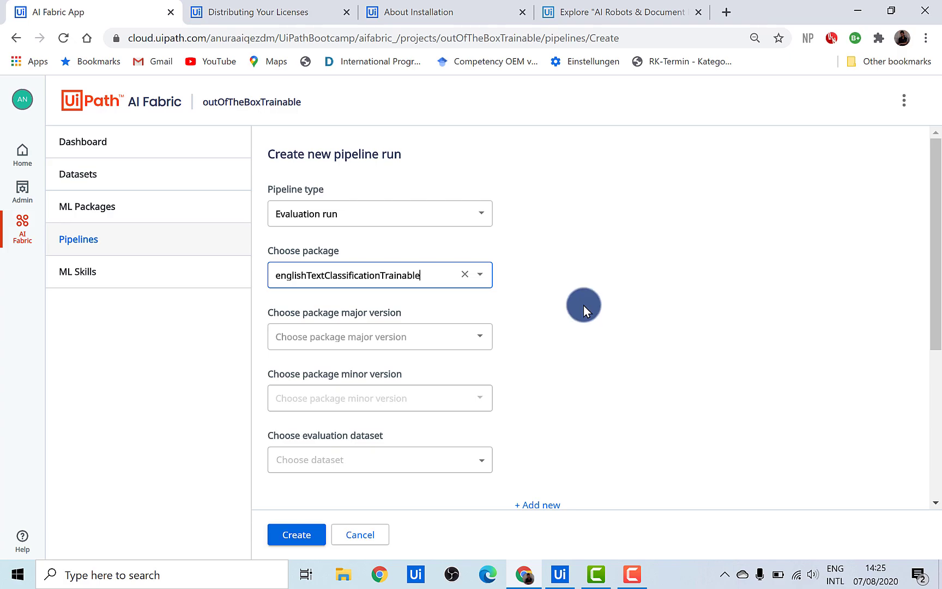
pyautogui.click(480, 341)
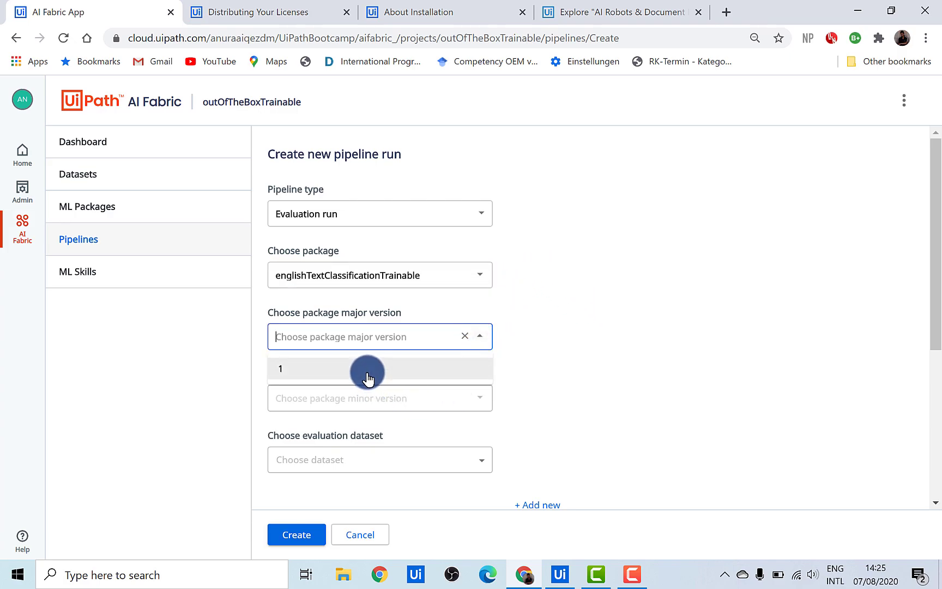
pyautogui.click(367, 375)
pyautogui.click(482, 399)
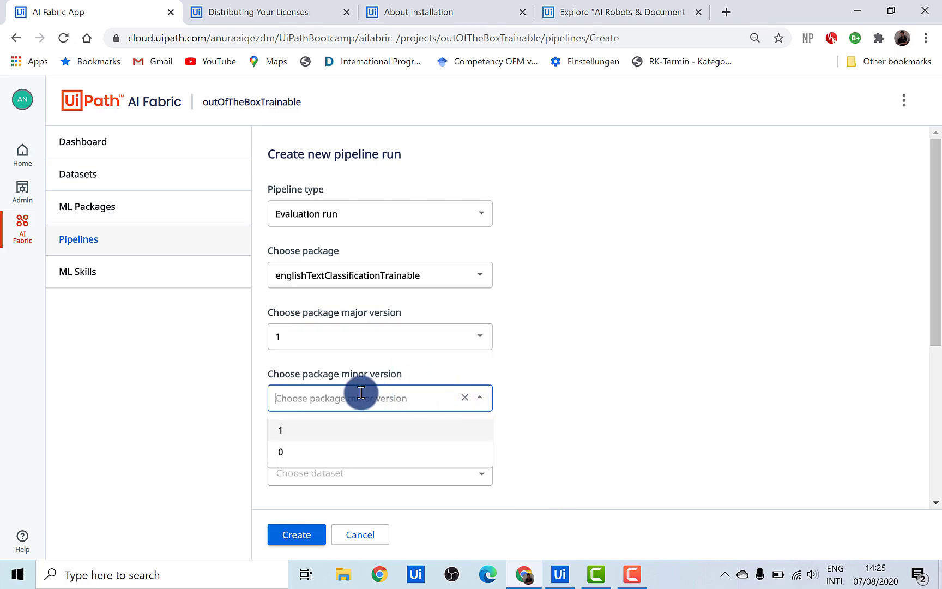
pyautogui.click(296, 433)
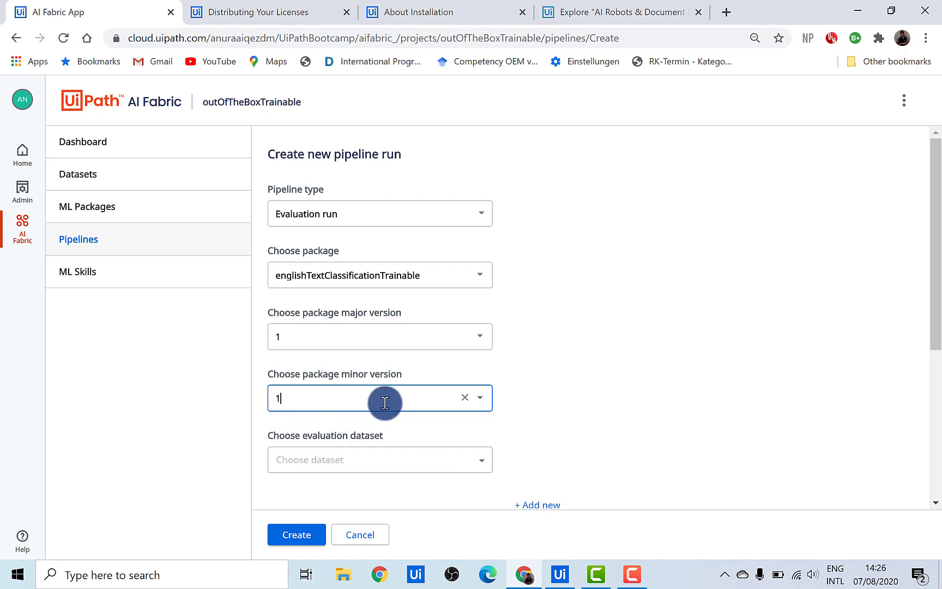
# - Select testData as the evaluation dataset and create the evaluation pipeline with Run now
pyautogui.click(468, 462)
pyautogui.scroll(-2, 620, 412)
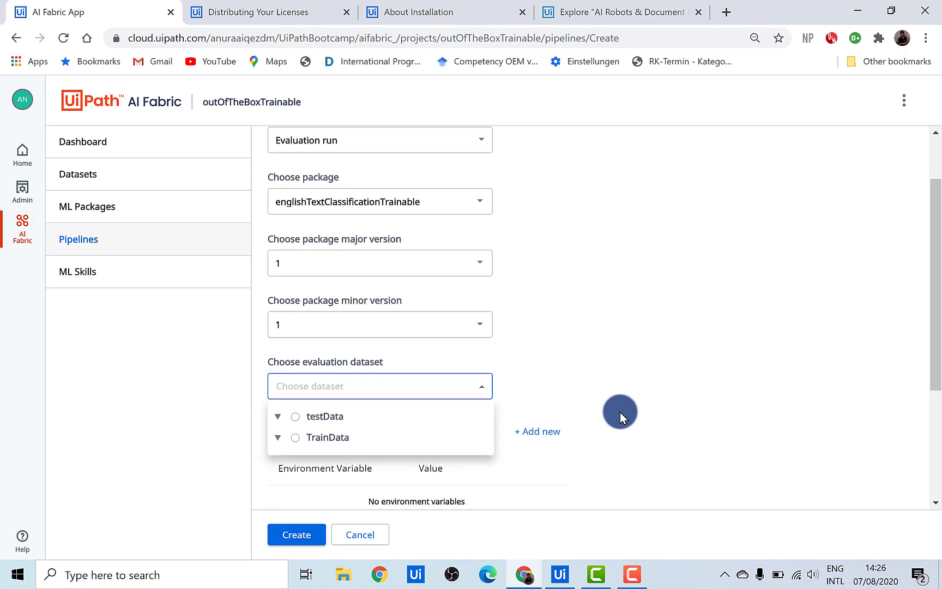
pyautogui.click(316, 416)
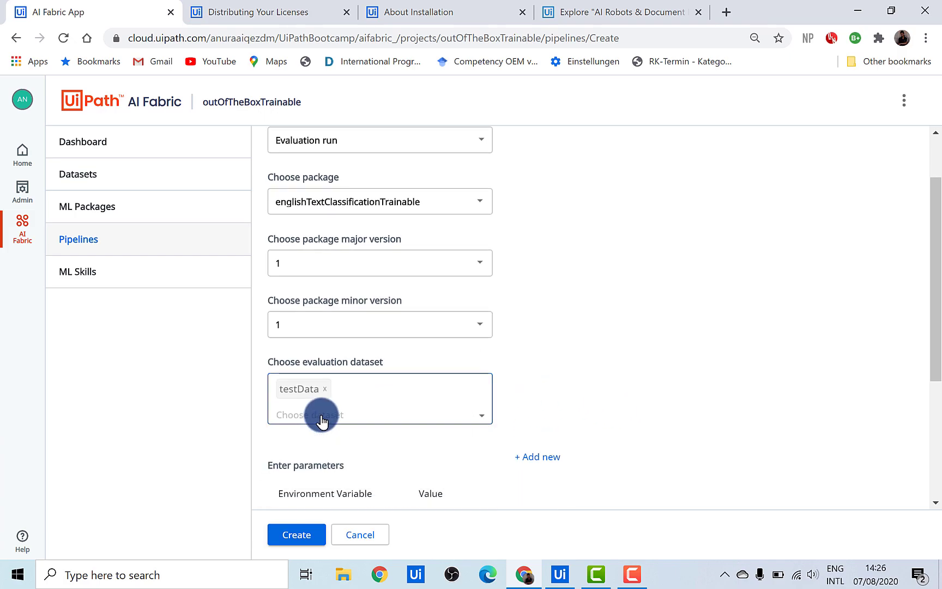
pyautogui.scroll(-4, 677, 361)
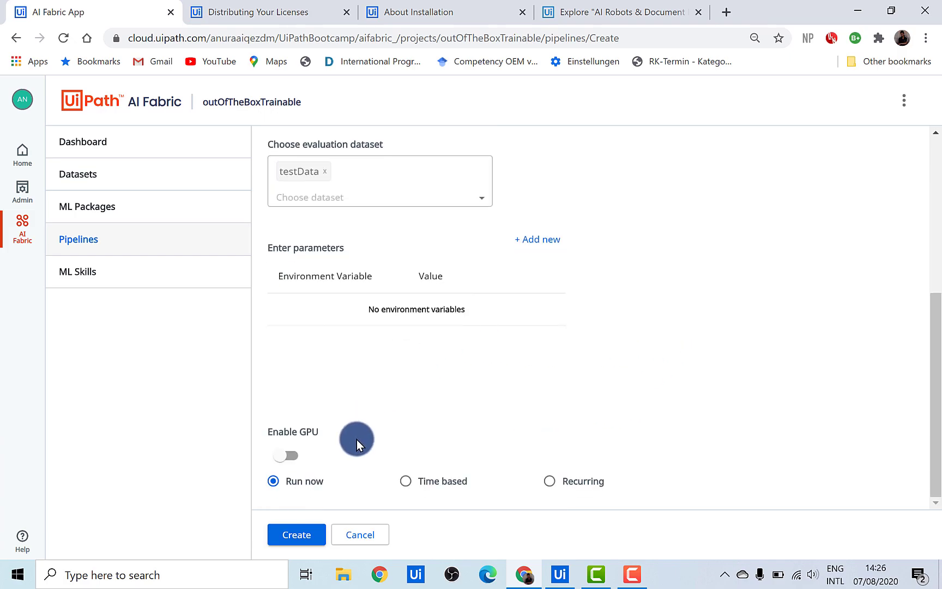
pyautogui.click(288, 539)
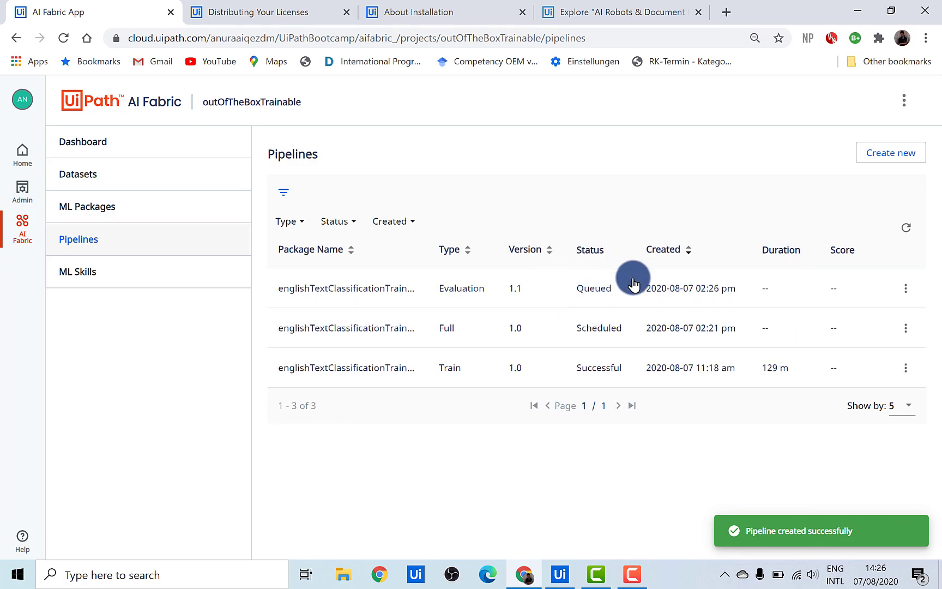
pyautogui.doubleClick(593, 288)
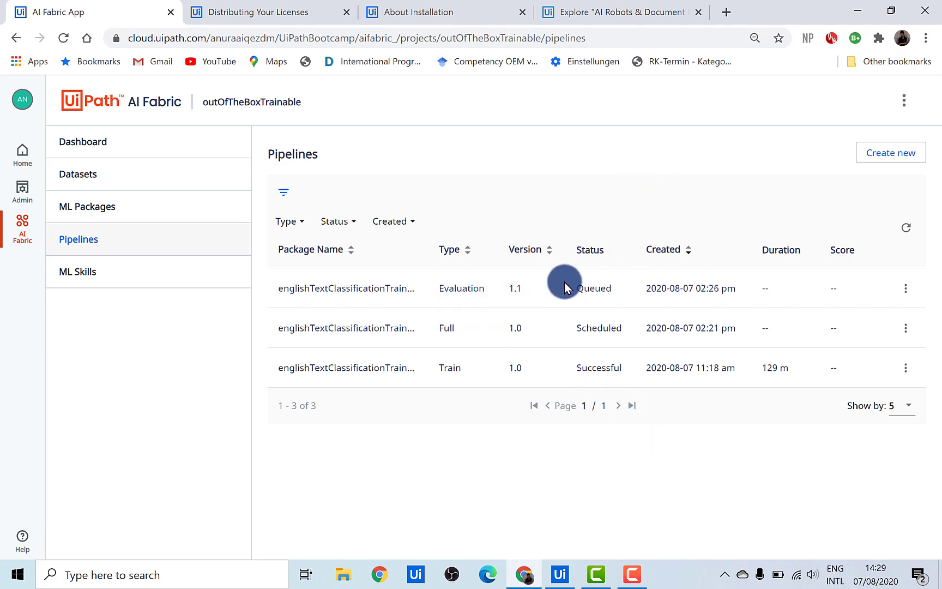
# - Open the artifacts directory in the train run's outputs and download train-report.pdf
pyautogui.click(904, 368)
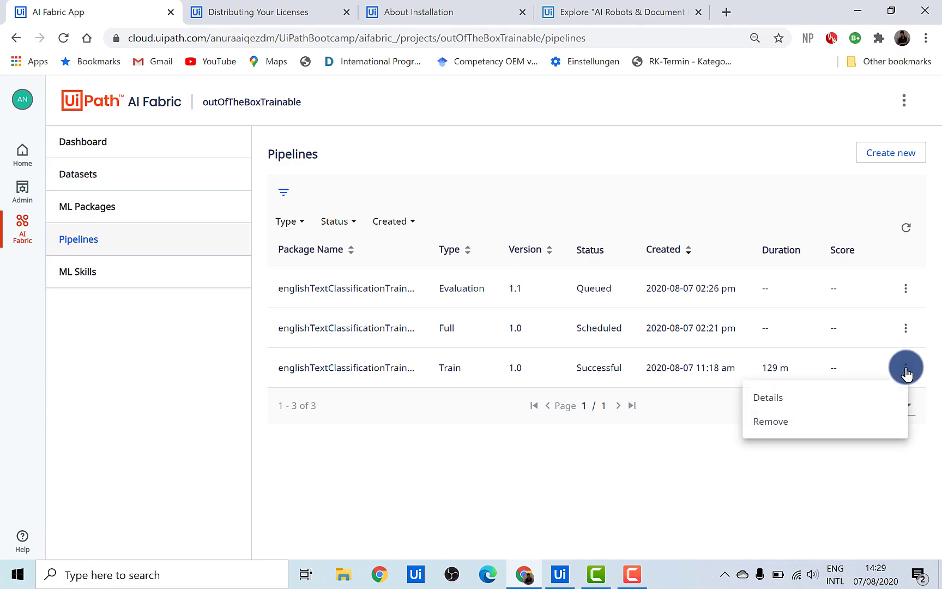
pyautogui.click(774, 394)
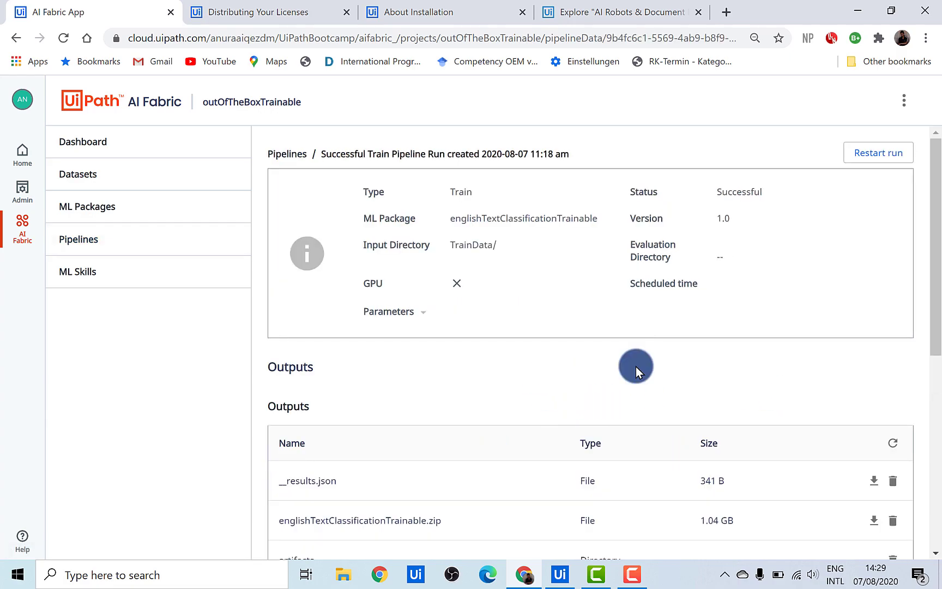
pyautogui.scroll(-3, 636, 367)
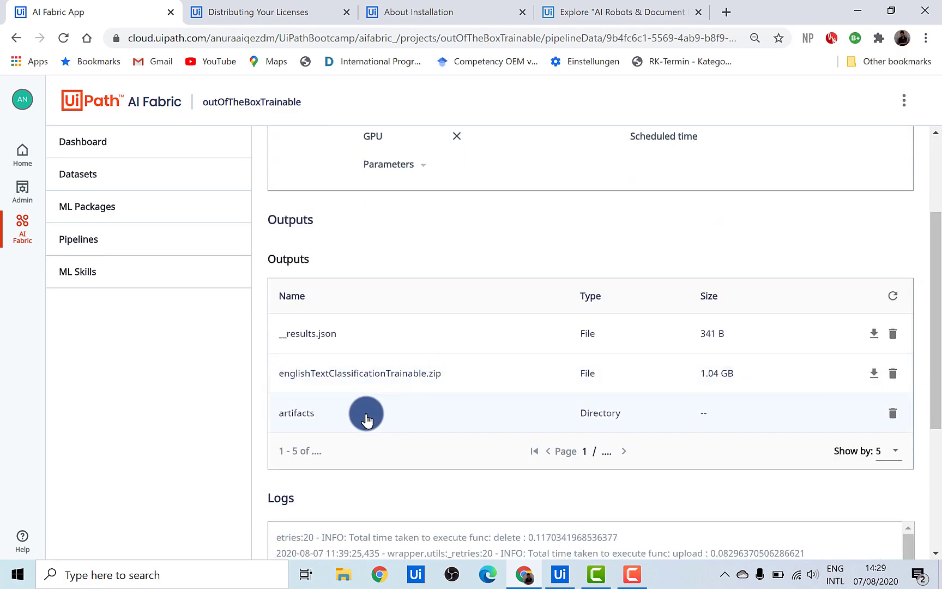
pyautogui.click(378, 414)
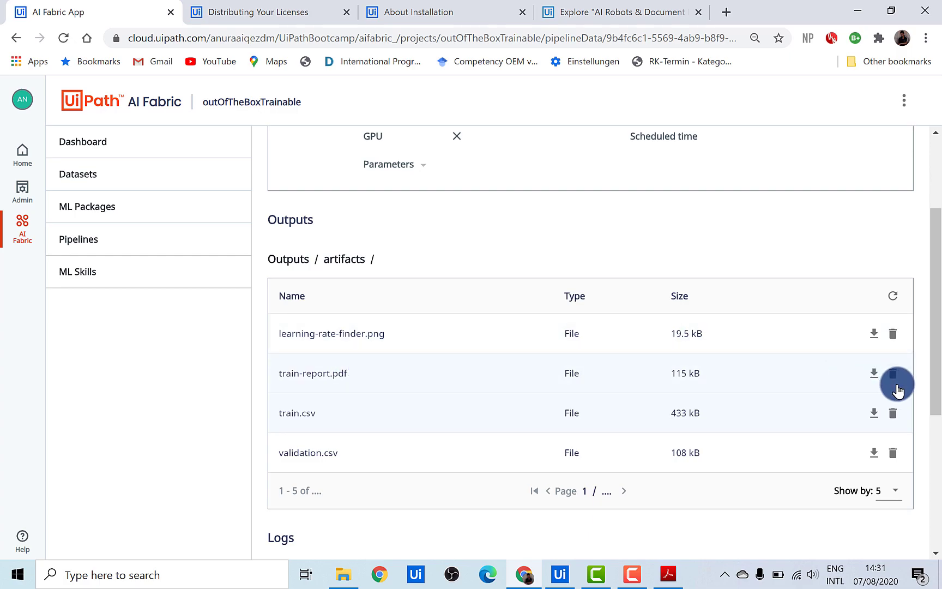
pyautogui.click(873, 375)
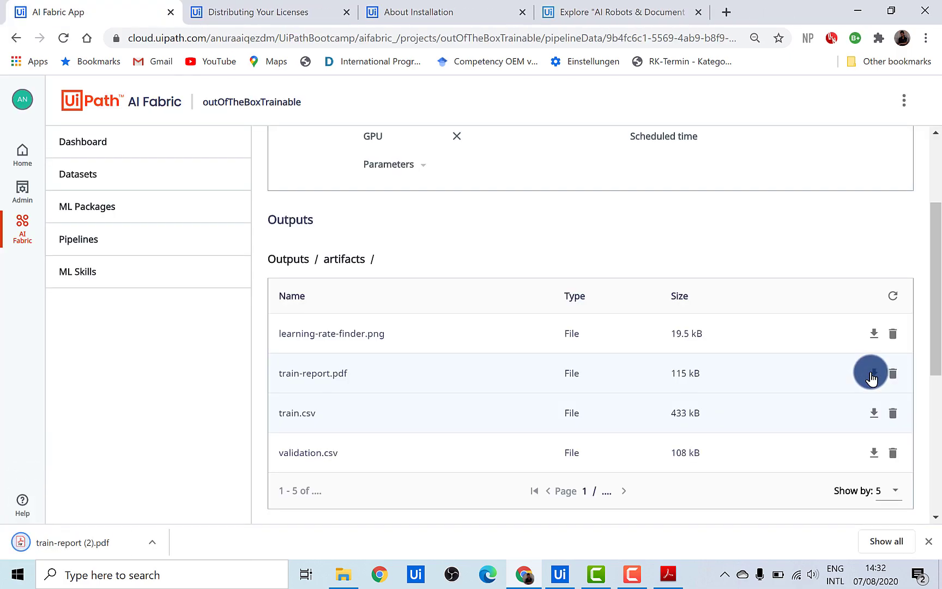
# - Open train-report.pdf from the Downloads folder, examine its data table and training and validation loss chart, and return to AI Fabric
pyautogui.click(341, 573)
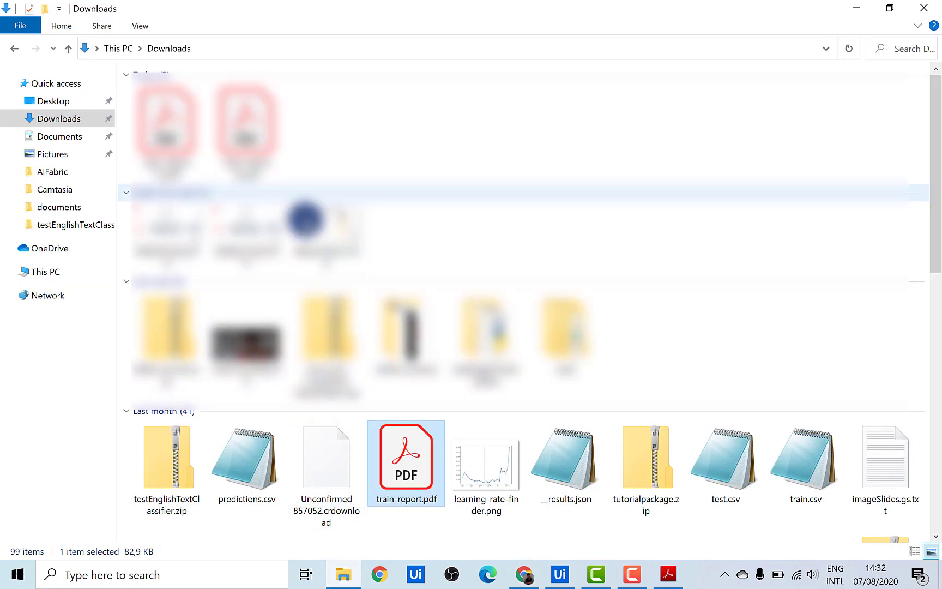
pyautogui.doubleClick(408, 452)
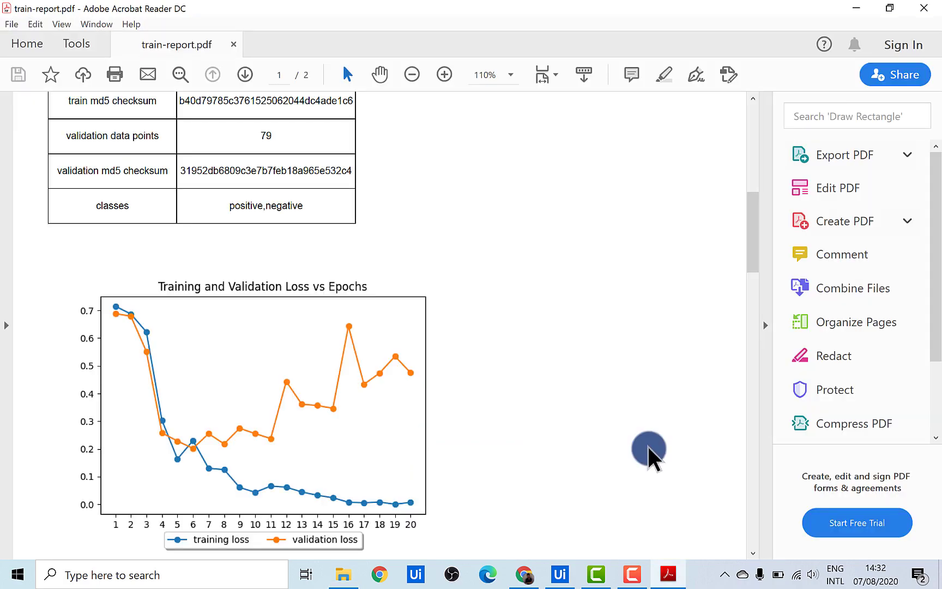
pyautogui.hotkey('ctrl', '-')
pyautogui.scroll(2, 647, 447)
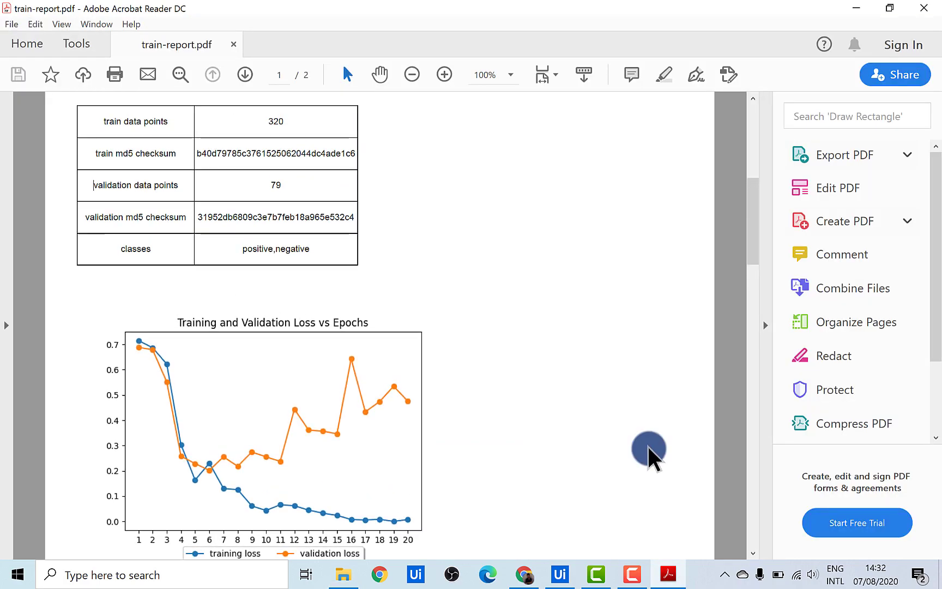
pyautogui.scroll(-2, 648, 447)
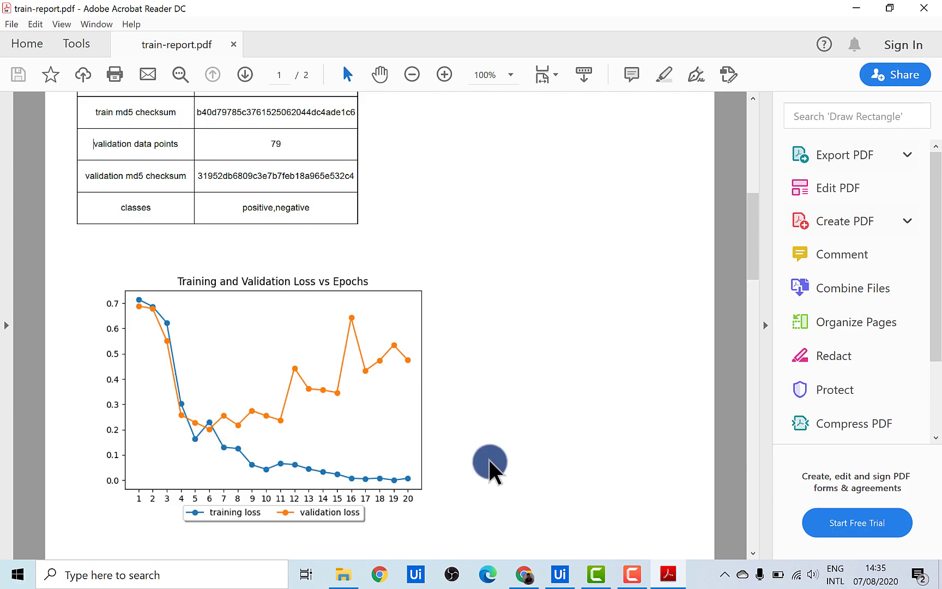
pyautogui.click(523, 571)
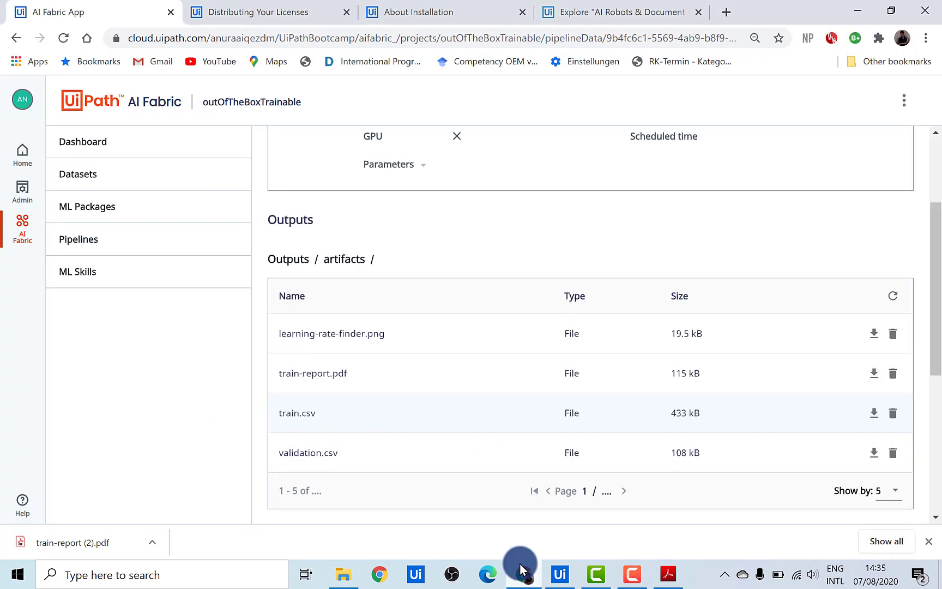
# - Start a new ML skill named englishTextClassifierTrainable based on the englishTextClassificationTrainable package
pyautogui.click(122, 239)
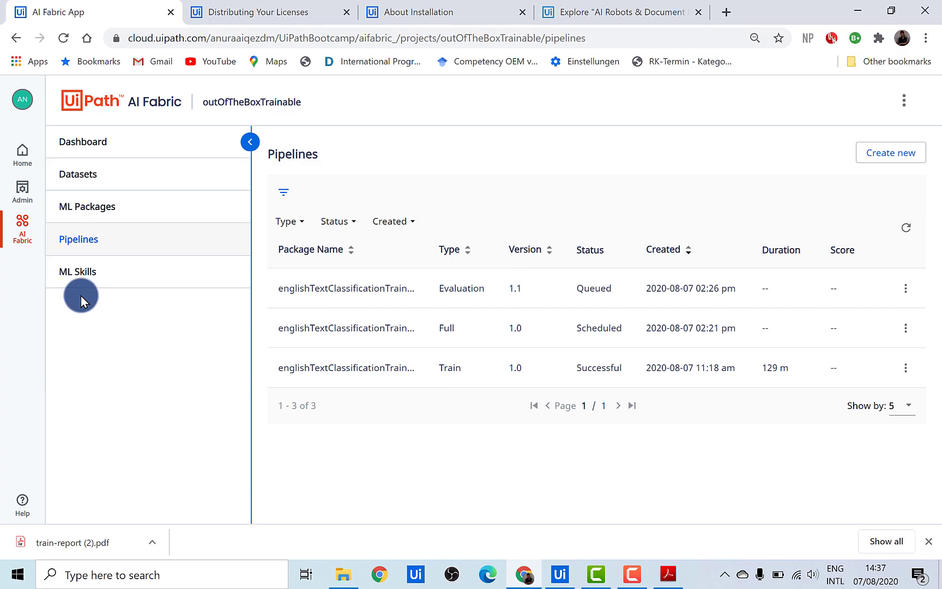
pyautogui.click(71, 279)
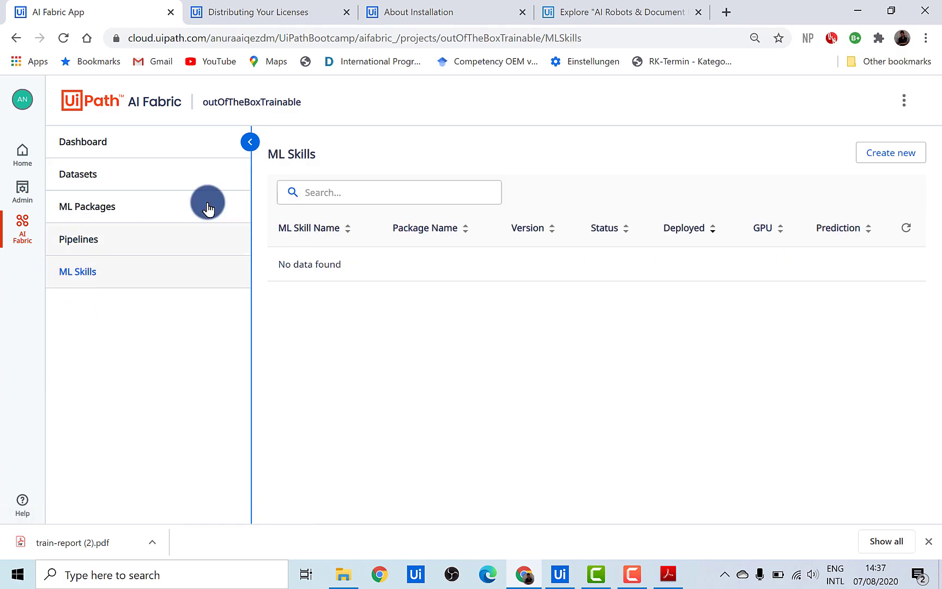
pyautogui.click(891, 153)
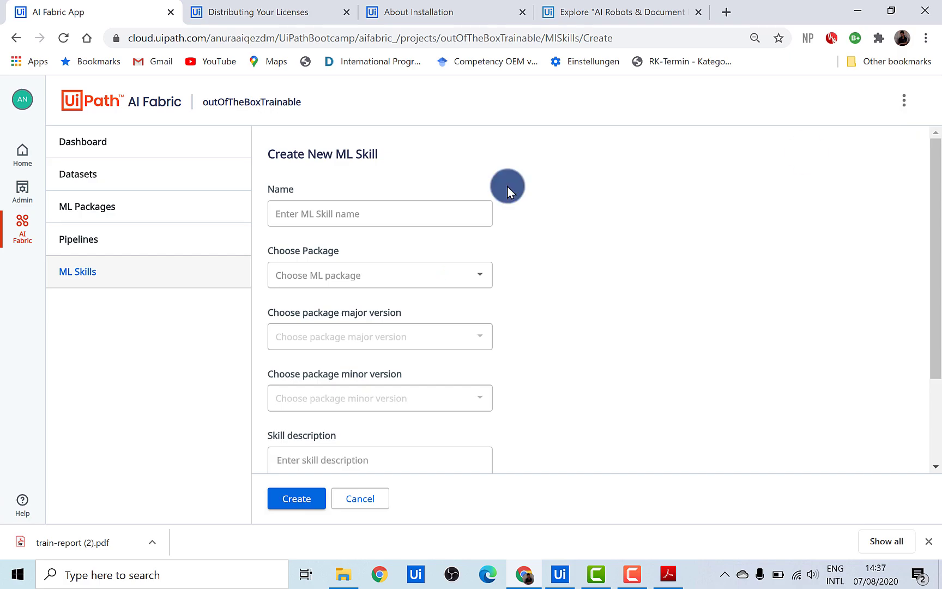
pyautogui.click(415, 213)
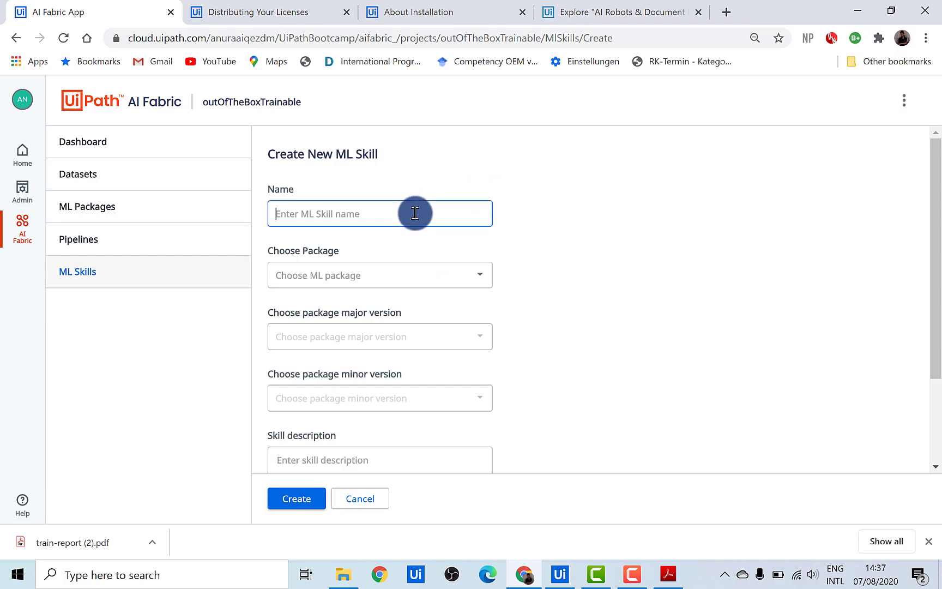
pyautogui.write('englishTextClassifierTrainable')
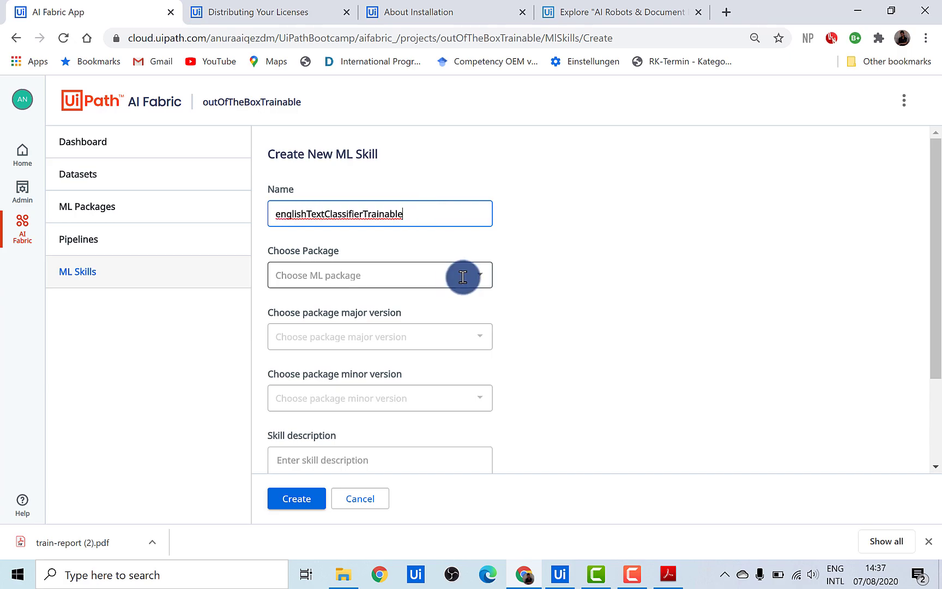
pyautogui.click(468, 278)
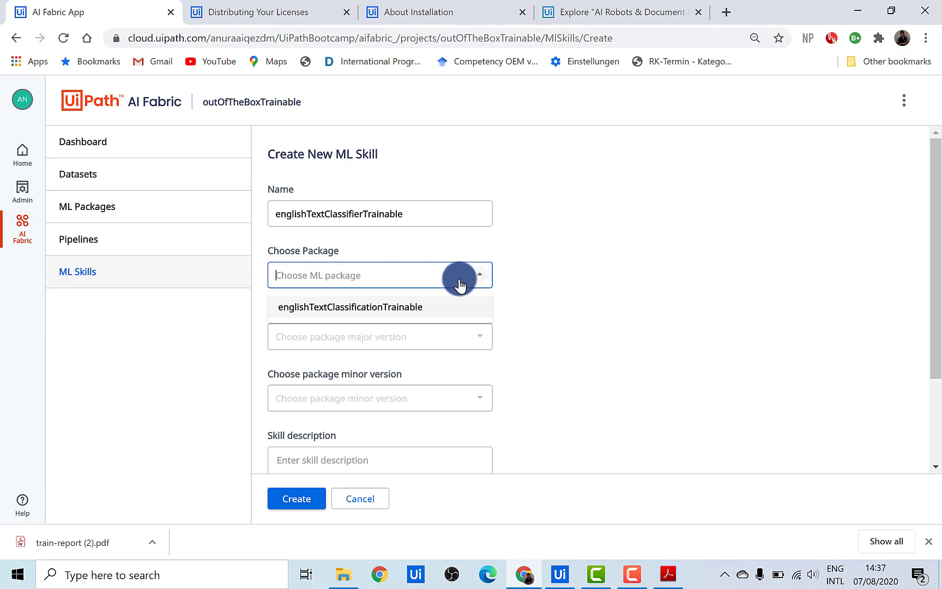
pyautogui.click(431, 308)
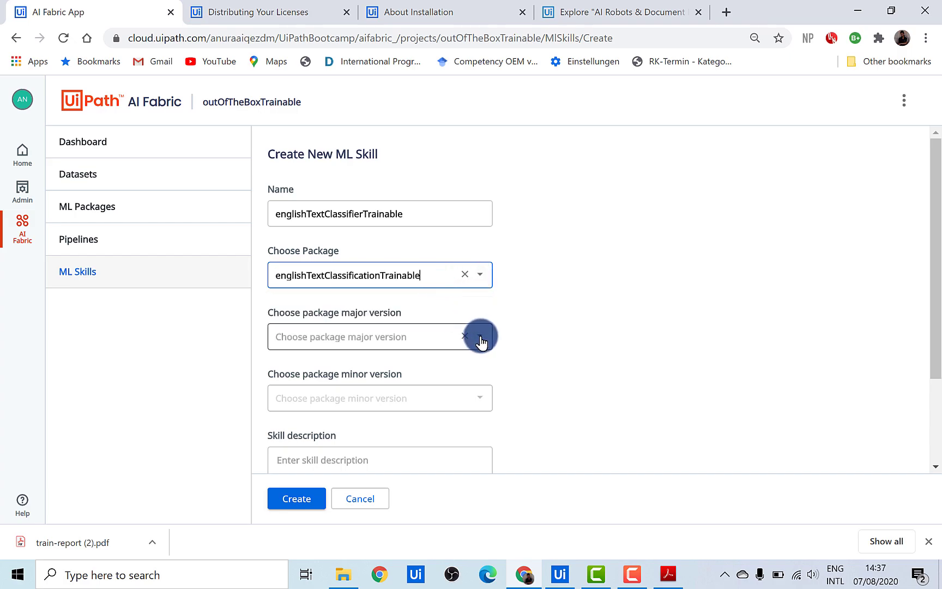
# - Choose package major version 1 and minor version 1, create the ML skill without GPU, and refresh the skills page
pyautogui.click(480, 337)
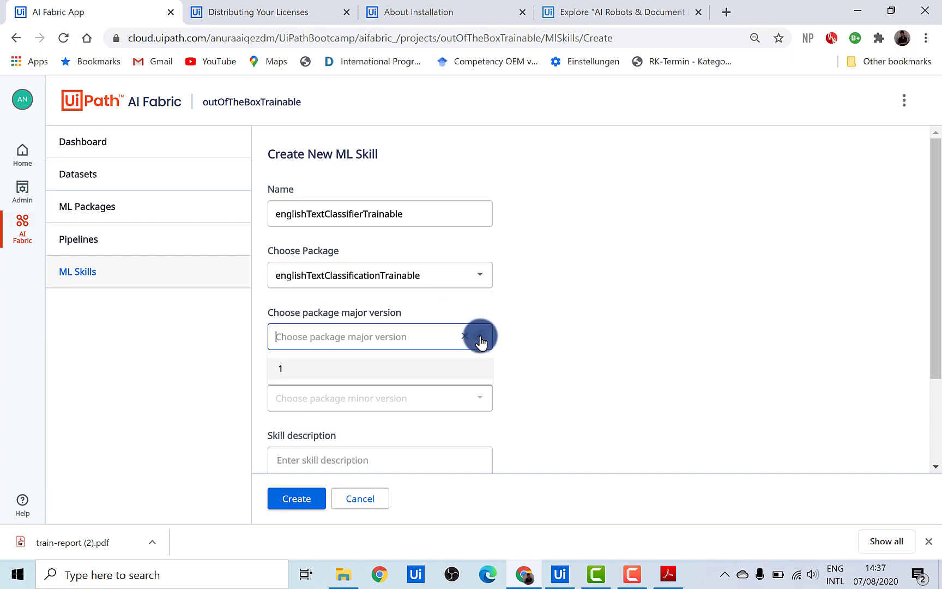
pyautogui.click(339, 375)
pyautogui.click(480, 400)
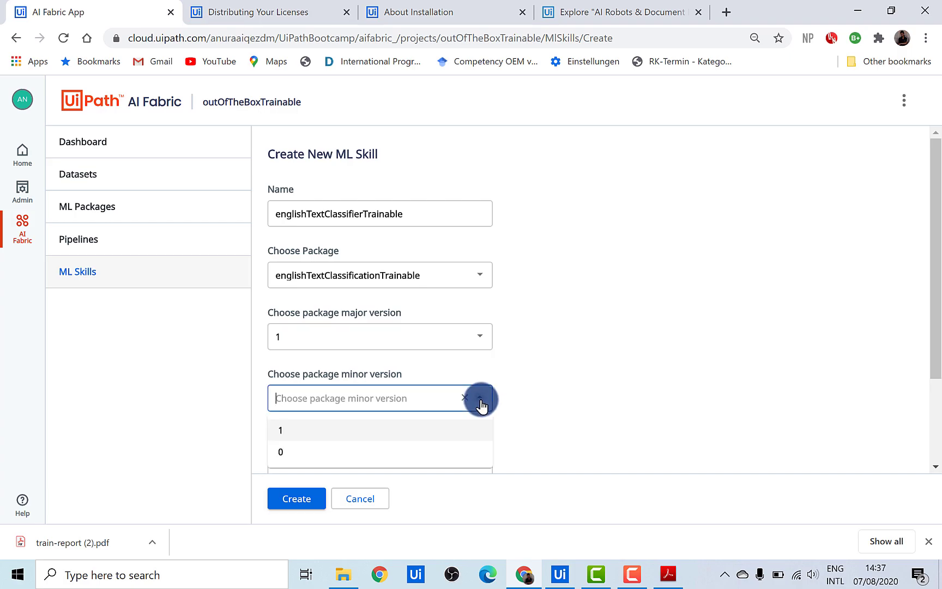
pyautogui.click(378, 429)
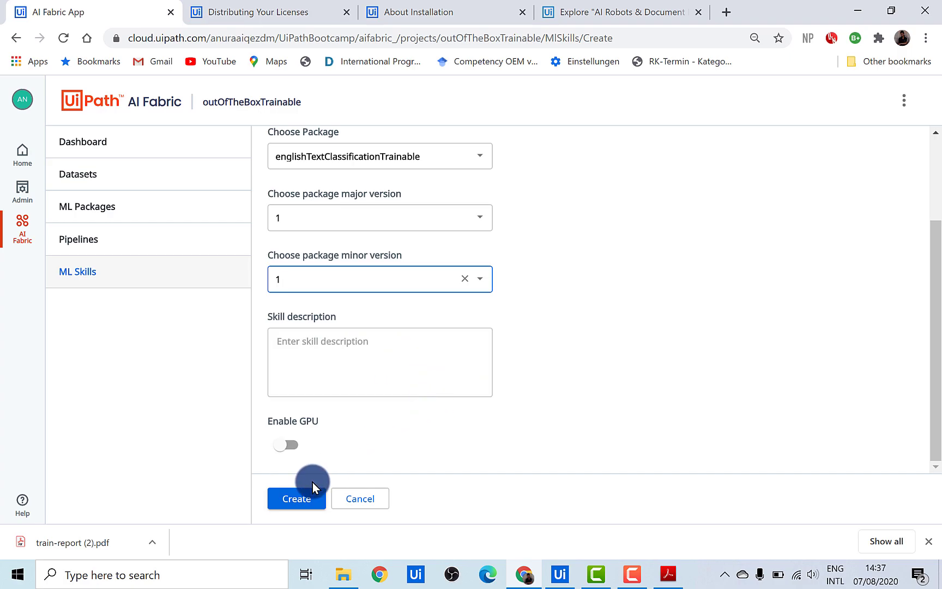
pyautogui.click(278, 498)
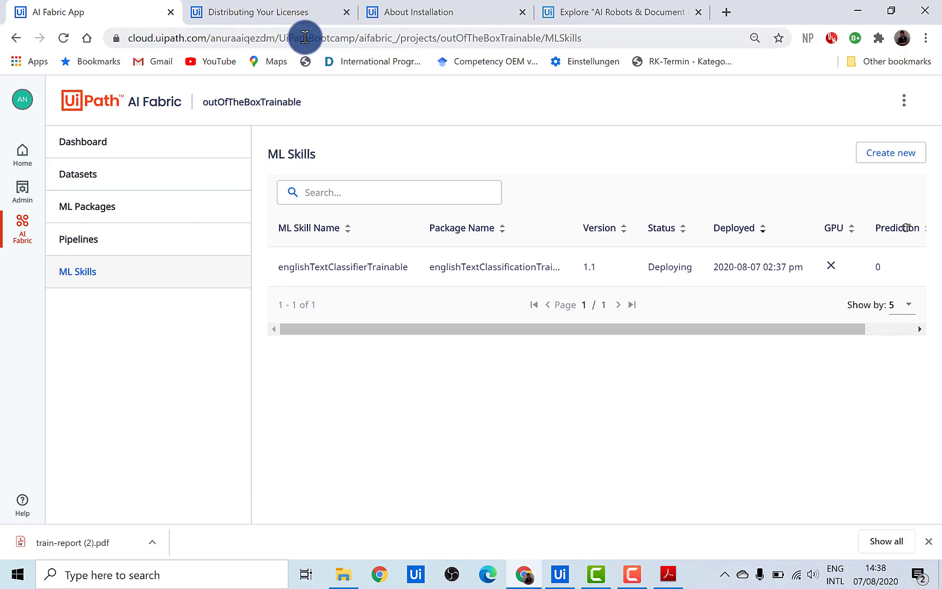
pyautogui.click(63, 39)
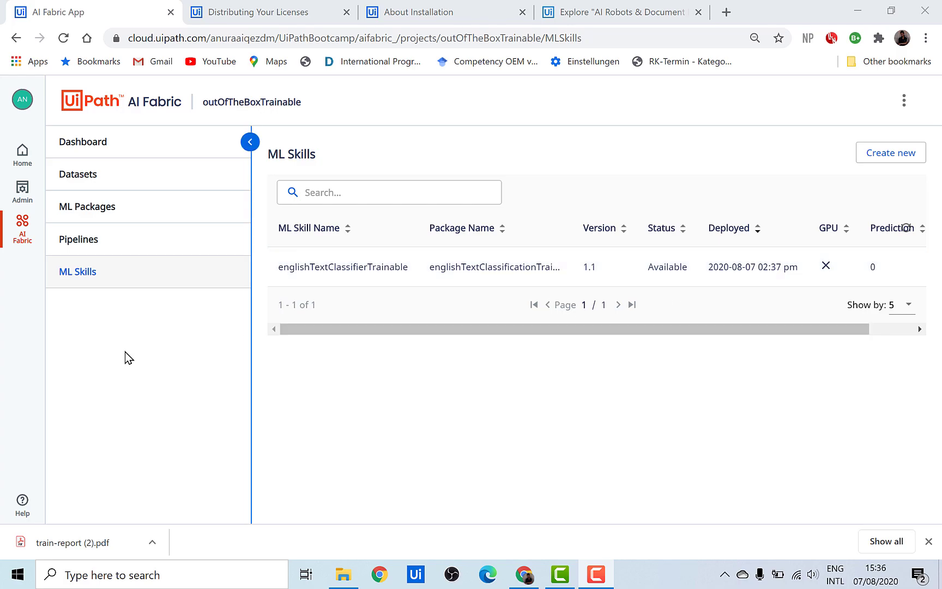
# - Open Orchestrator for the UiPathBootcamp service and examine its list of ML skills
pyautogui.click(22, 191)
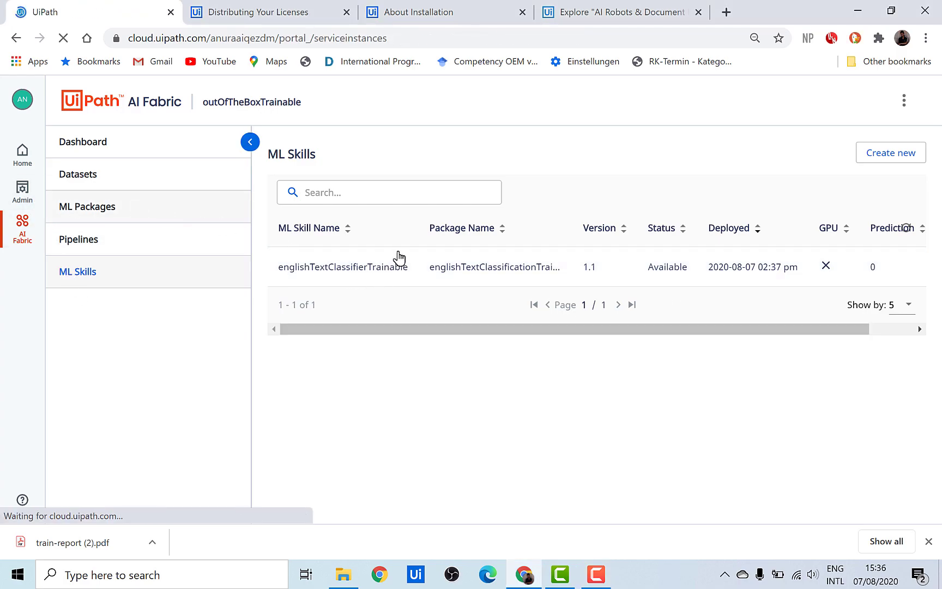
pyautogui.click(381, 283)
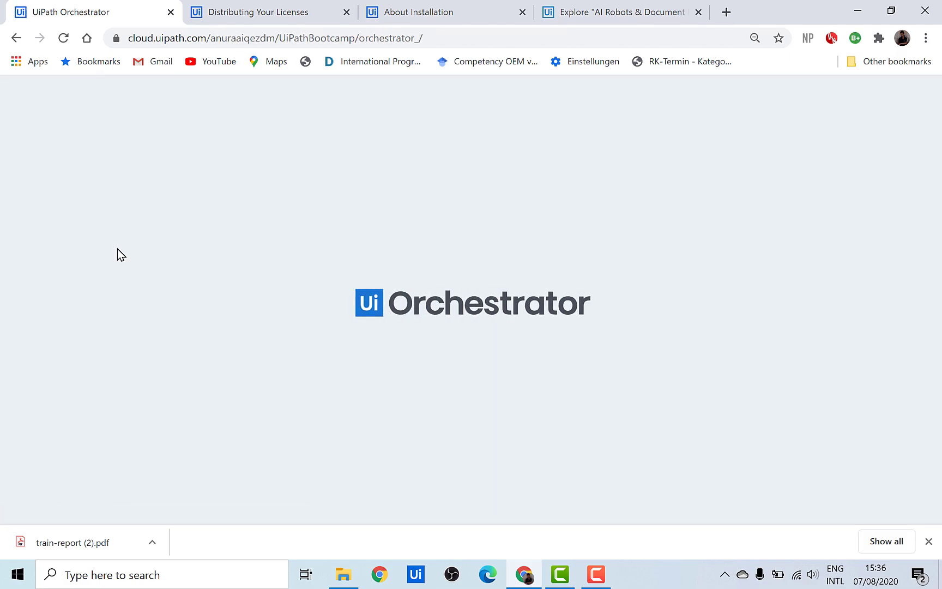
pyautogui.scroll(-6, 118, 251)
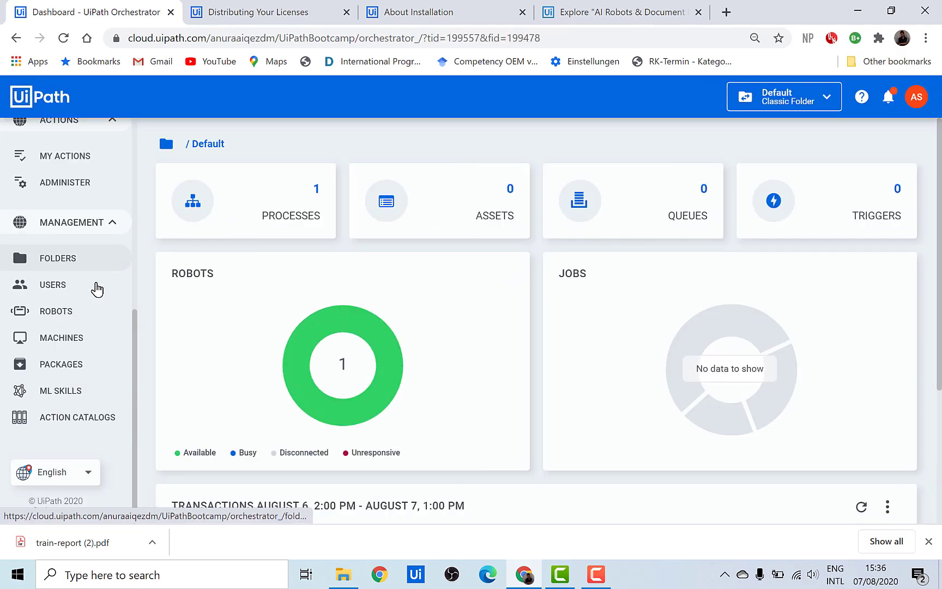
pyautogui.click(77, 394)
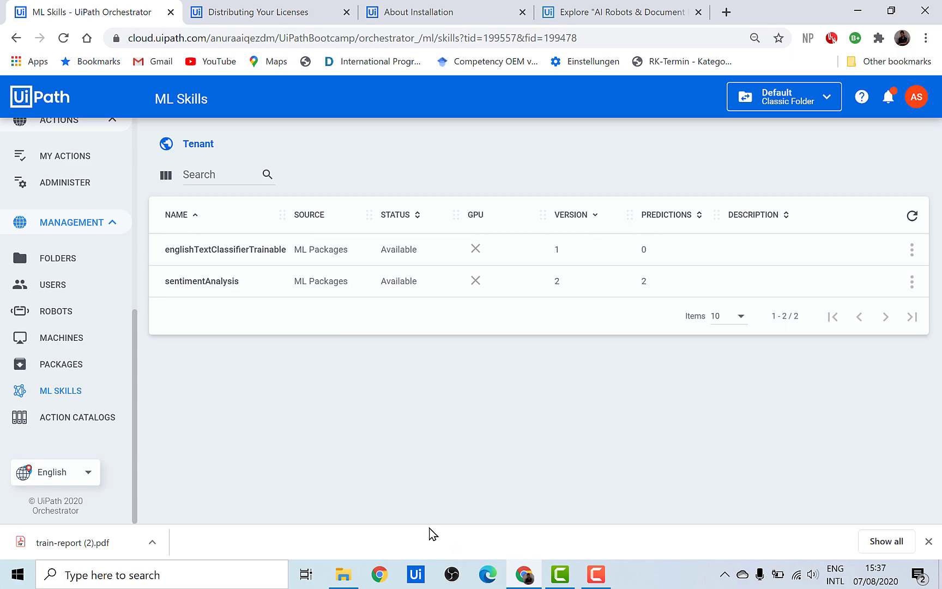
# - Switch to UiPath Studio, open the AIFabric project, and select englishTextClassifierTrainable as the skill in the MLSkill activity
pyautogui.click(414, 576)
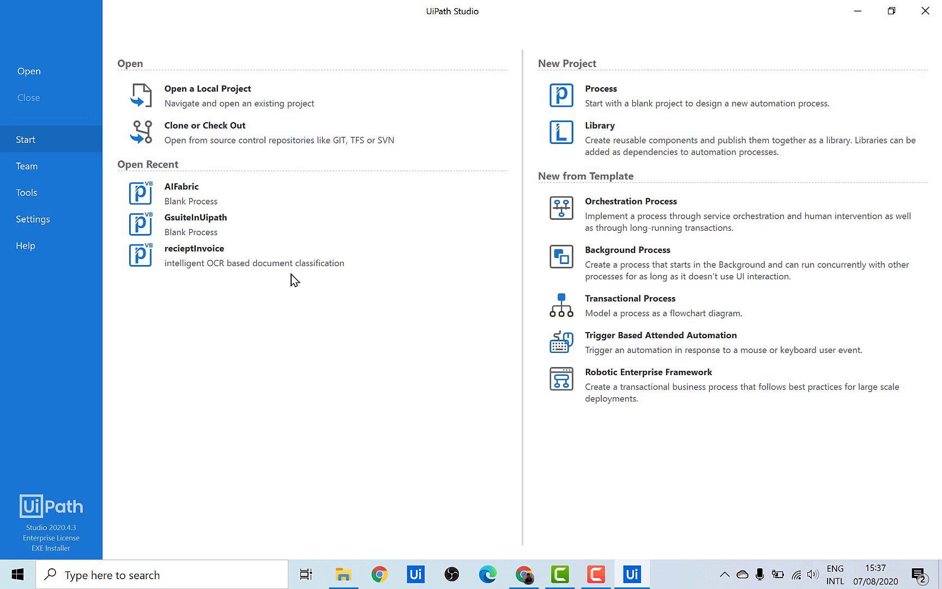
pyautogui.click(200, 196)
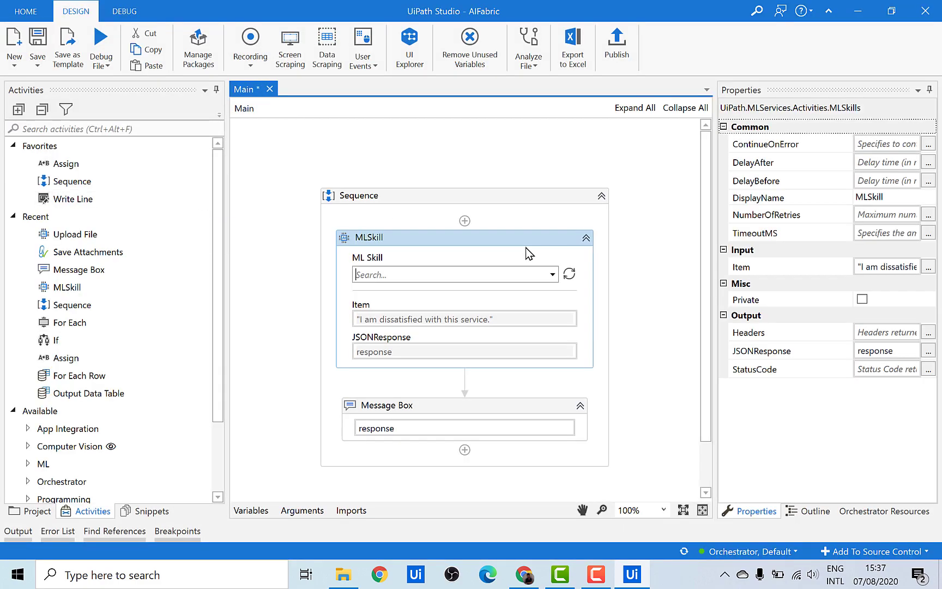
pyautogui.click(552, 274)
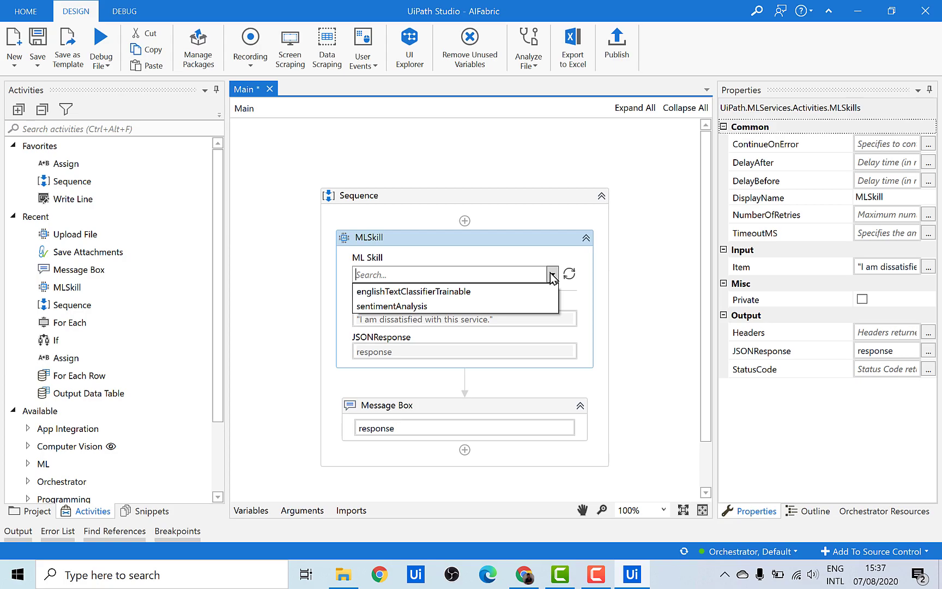
pyautogui.click(465, 293)
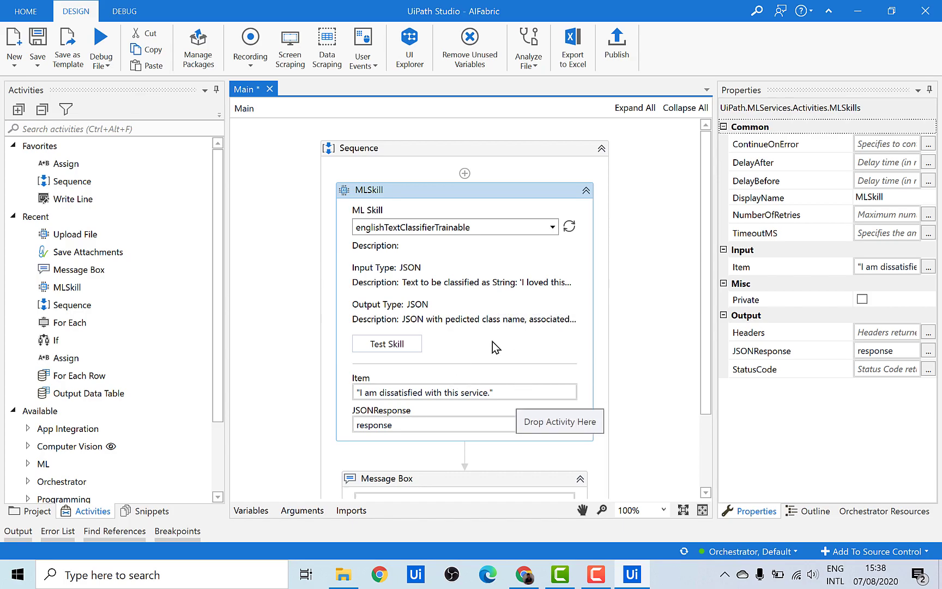
# - Debug the Main workflow to classify the sample sentence, and dismiss the message box with the prediction
pyautogui.scroll(-3, 492, 341)
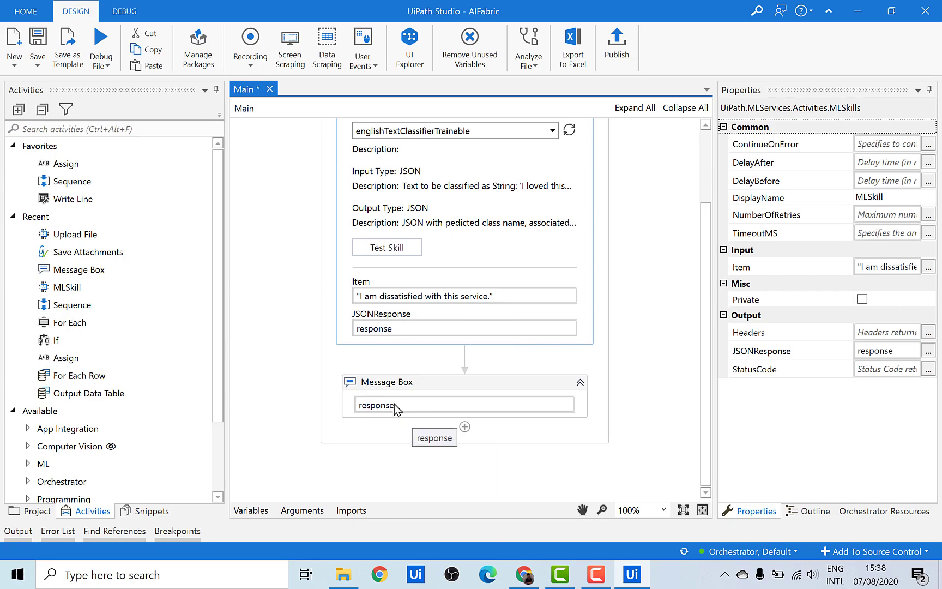
pyautogui.click(100, 39)
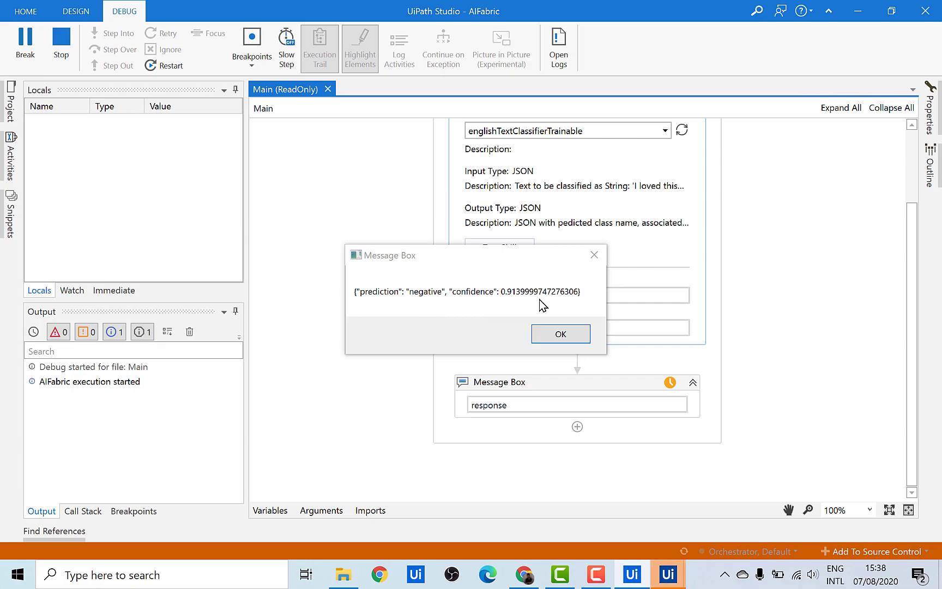
pyautogui.click(555, 337)
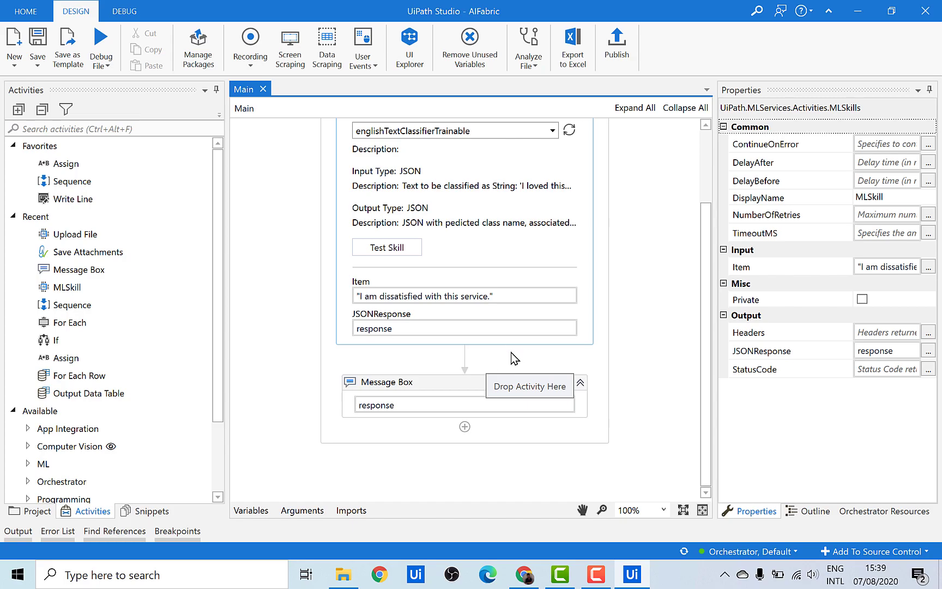
pyautogui.click(503, 364)
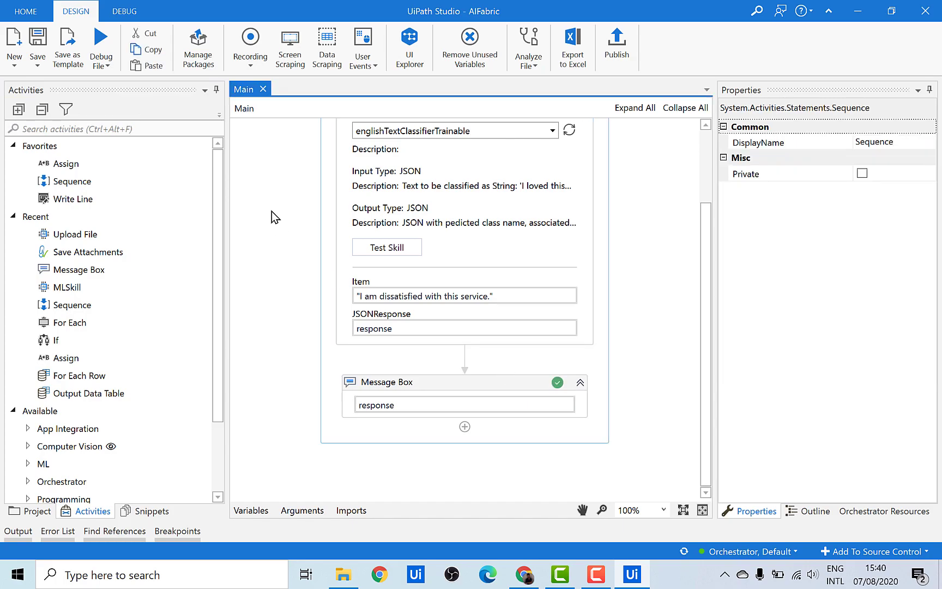
# - Find the Upload File activity under ML Storage and add it to the sequence below the Message Box
pyautogui.click(164, 127)
pyautogui.write('ml')
pyautogui.click(66, 257)
pyautogui.click(42, 252)
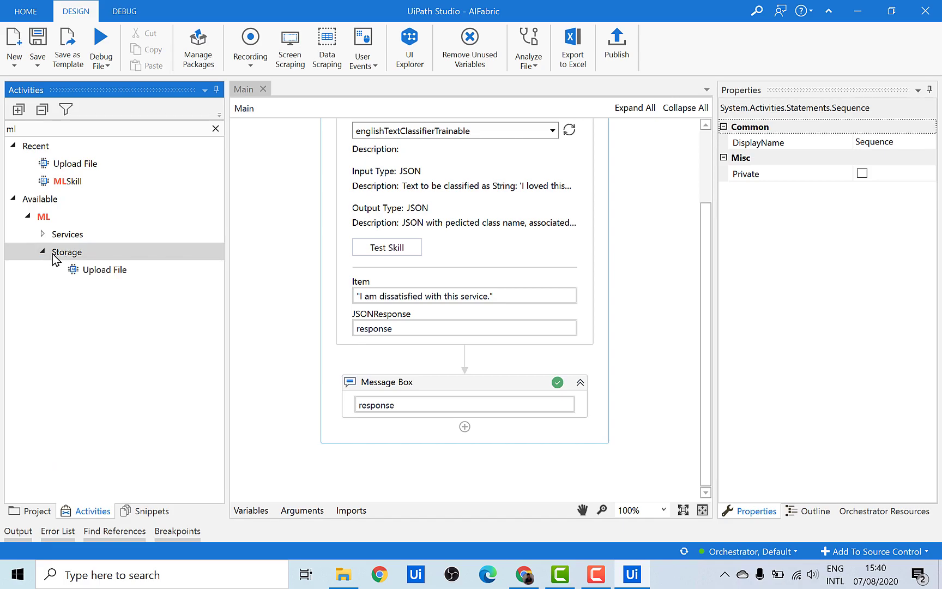
pyautogui.moveTo(99, 273); pyautogui.dragTo(464, 458)
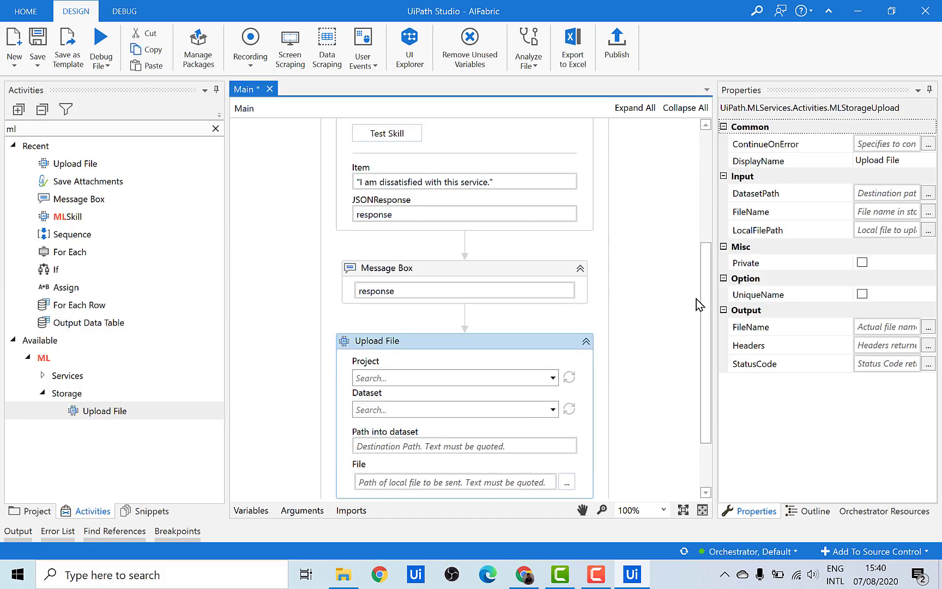
pyautogui.moveTo(706, 300); pyautogui.dragTo(708, 331)
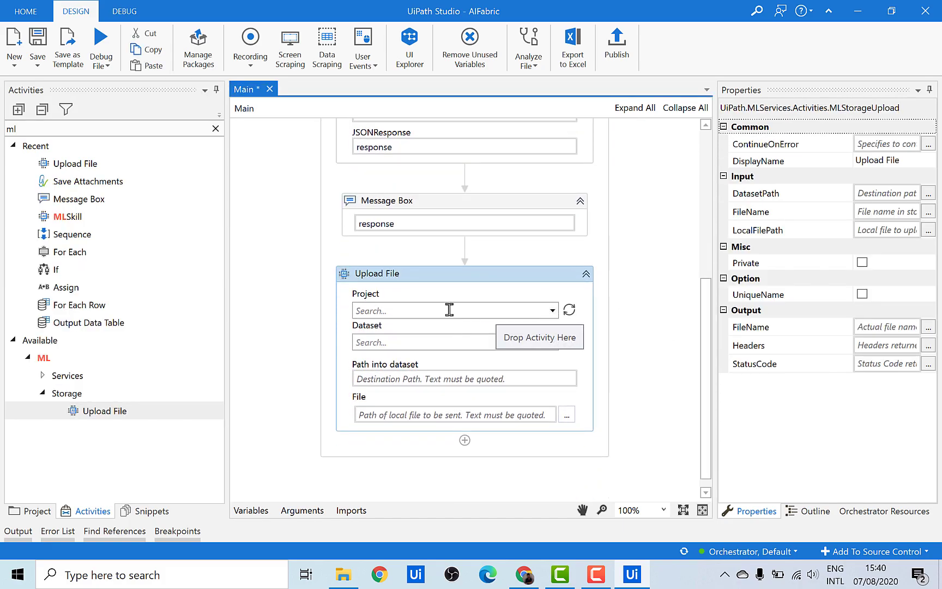
# - Set the Upload File activity's project to outOfTheBoxTrainable and its dataset to TrainData
pyautogui.click(552, 310)
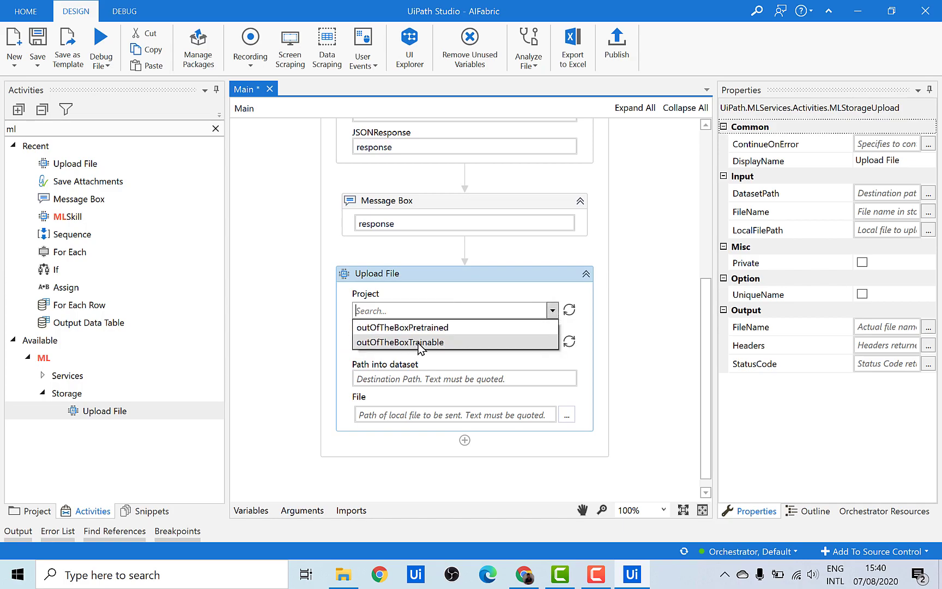
pyautogui.click(417, 342)
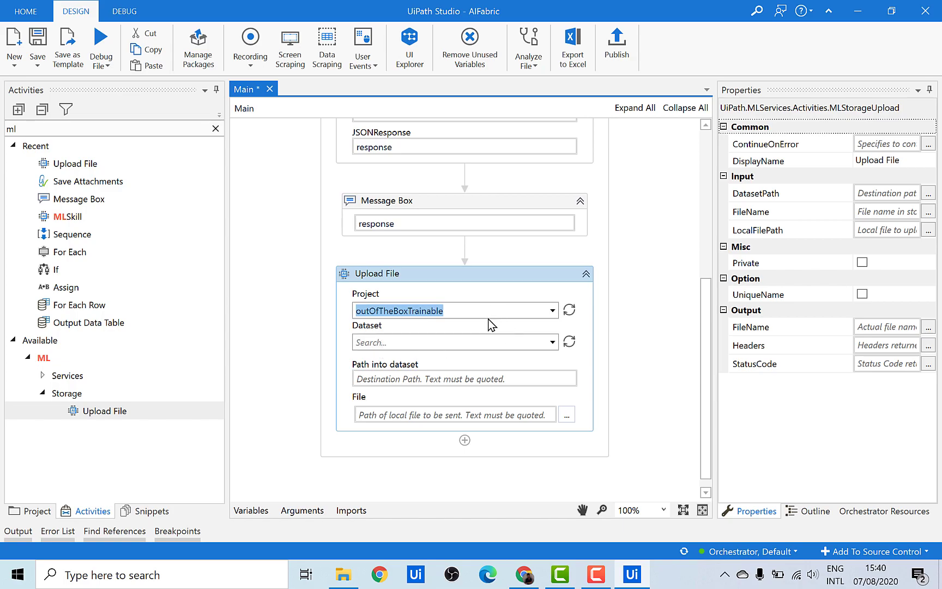
pyautogui.click(552, 343)
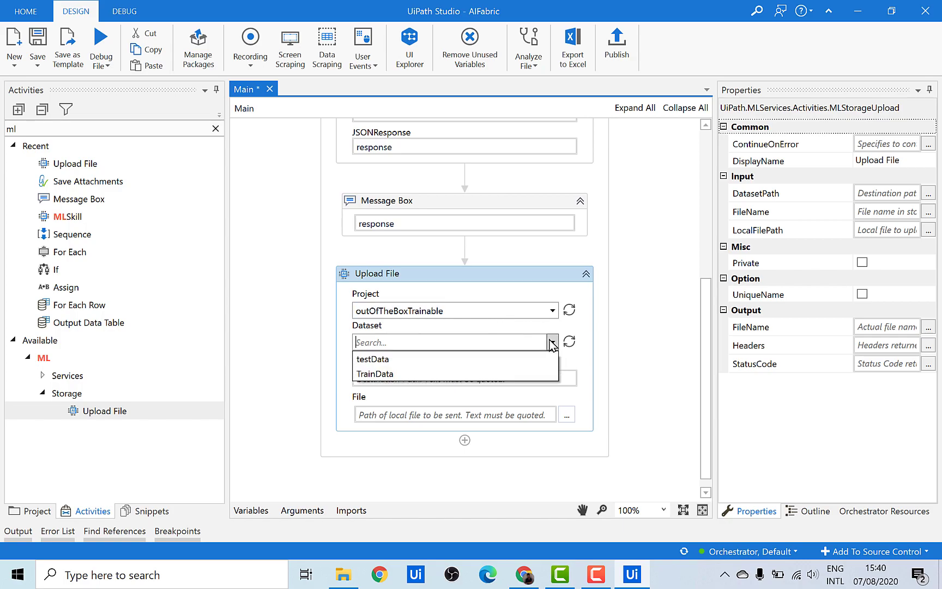
pyautogui.click(389, 374)
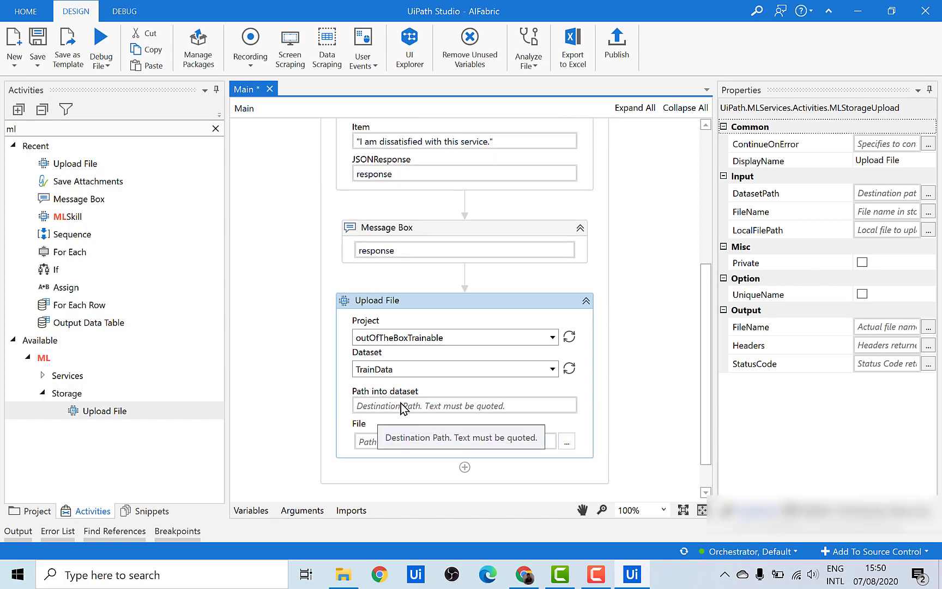
# - Switch to AI Fabric in the browser to examine the TrainData dataset's contents, comparing them with the Upload File fields, and return to Studio
pyautogui.click(524, 575)
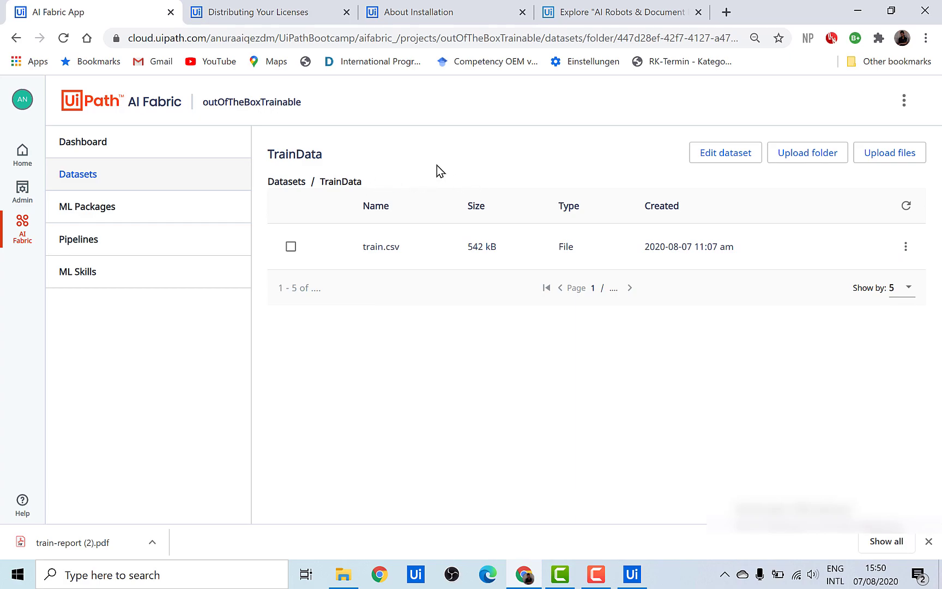
pyautogui.hotkey('alt', 'Tab')
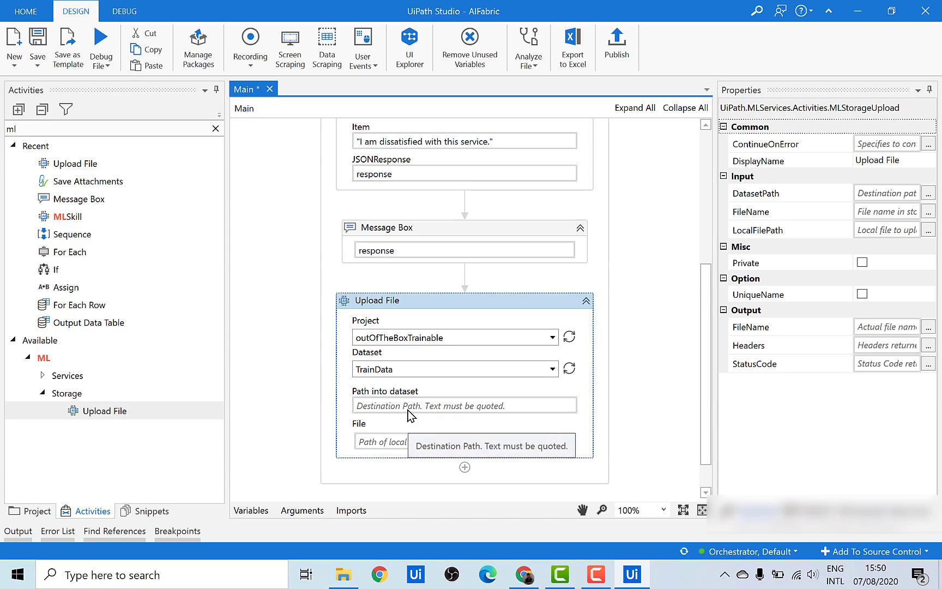
pyautogui.hotkey('alt', 'Tab')
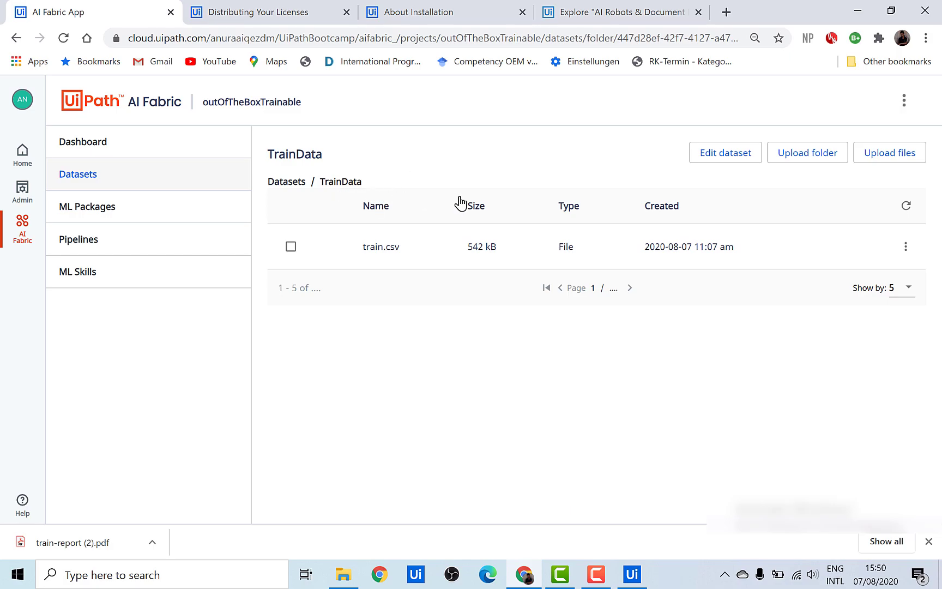
pyautogui.hotkey('alt', 'Tab')
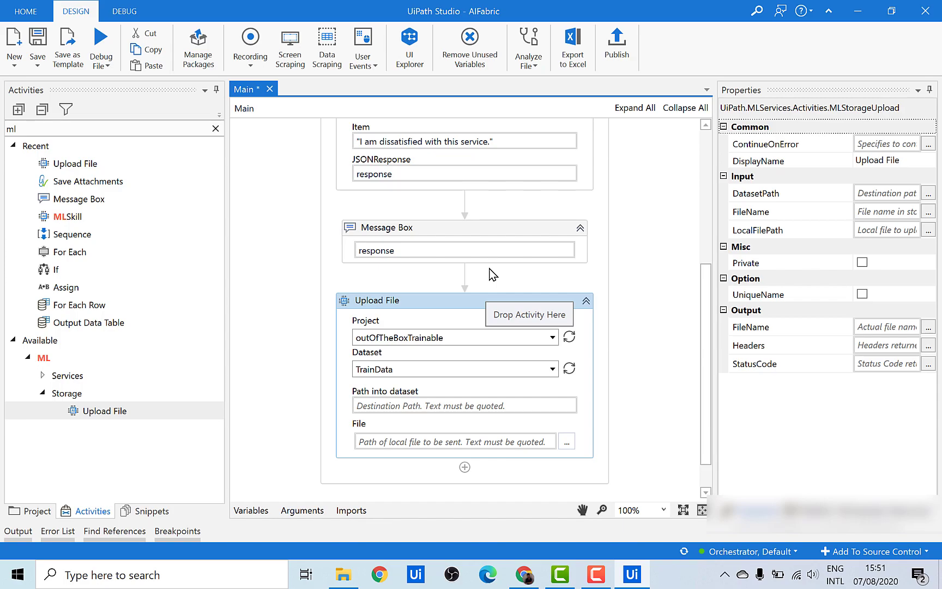
# - Set the Upload File activity's local file to train.csv from the Downloads folder
pyautogui.click(566, 441)
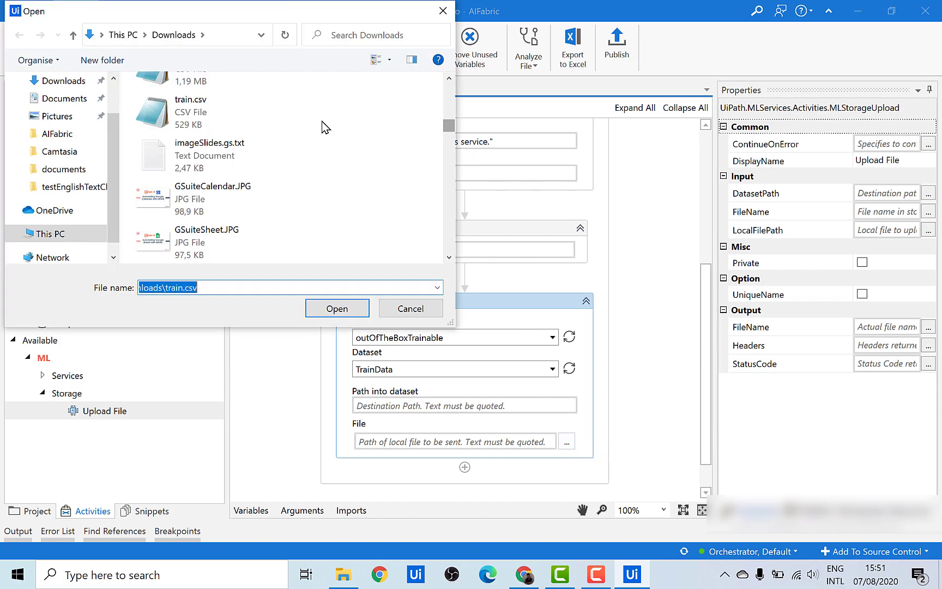
pyautogui.click(211, 106)
pyautogui.click(337, 309)
pyautogui.click(618, 340)
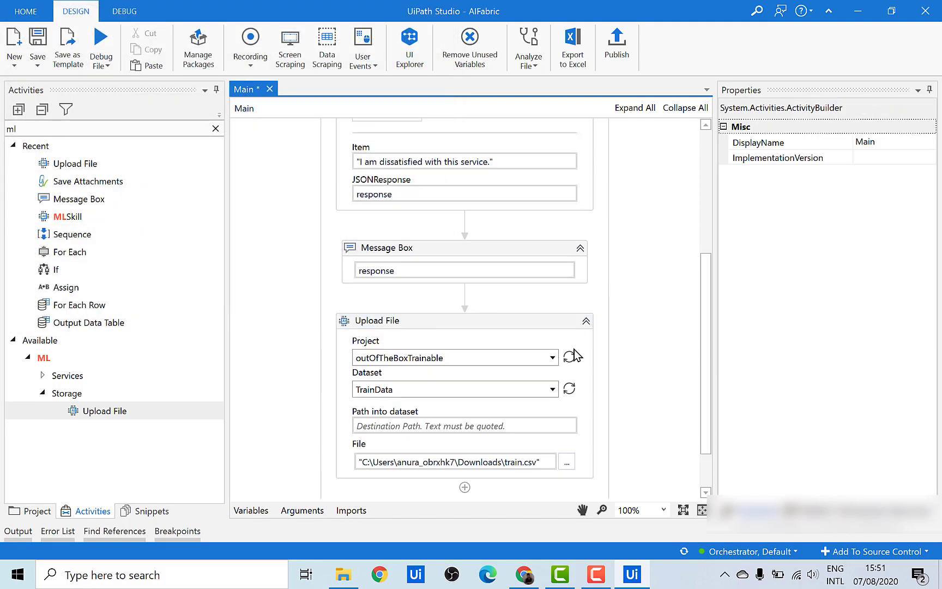
# - Debug the Main workflow to upload the file, moving the prediction message box aside and dismissing it
pyautogui.press('F6')
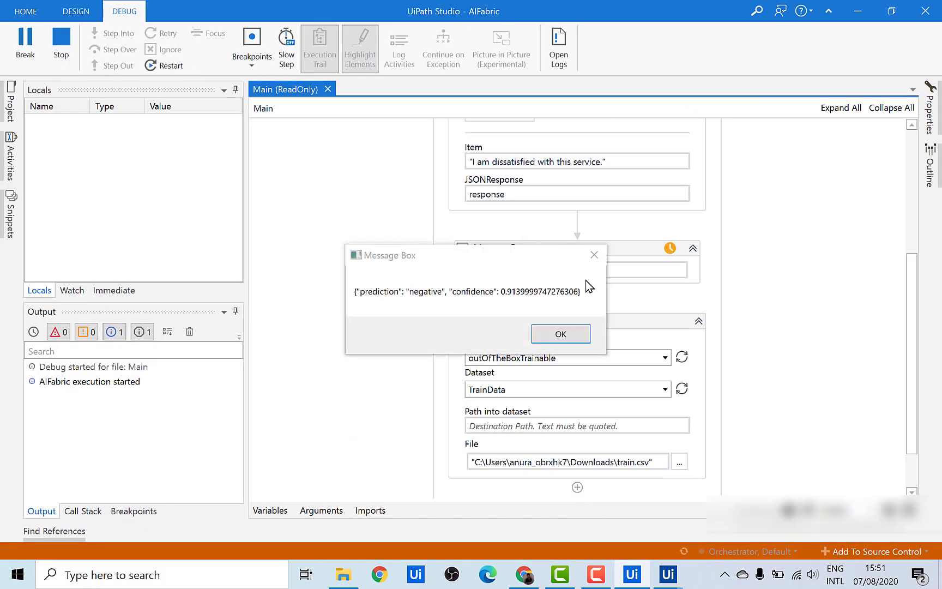
pyautogui.moveTo(470, 265); pyautogui.dragTo(323, 181)
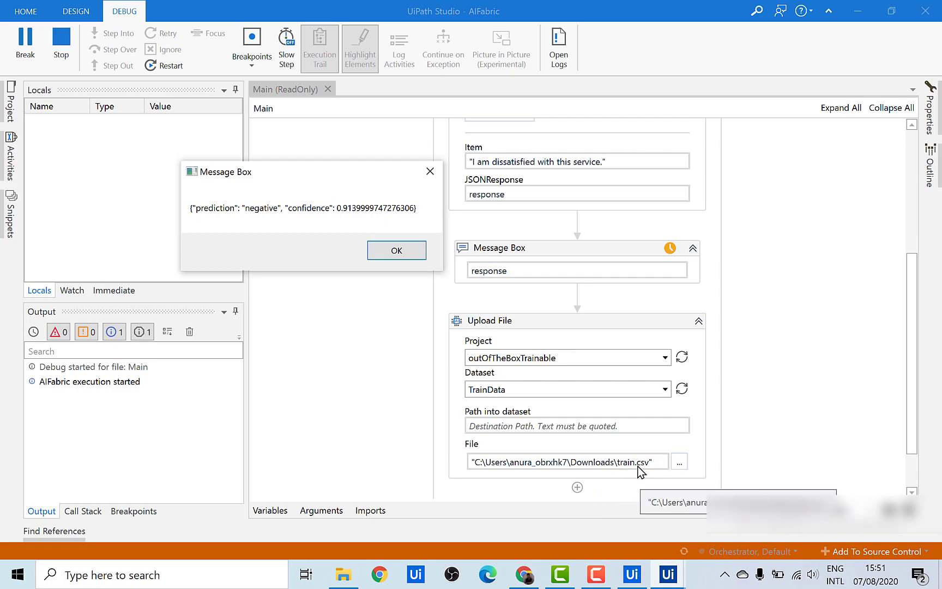
pyautogui.click(395, 250)
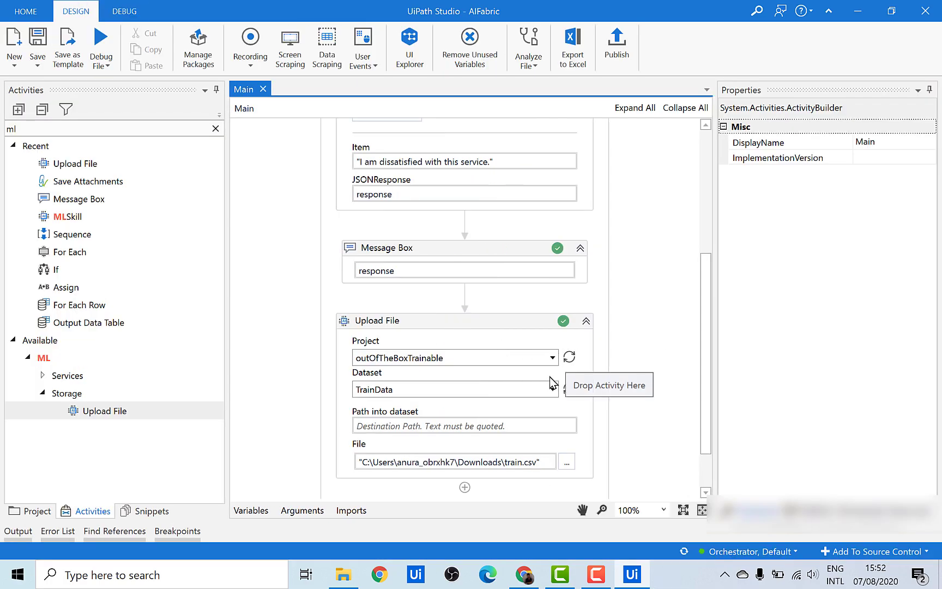
# - Switch to AI Fabric in the browser, reload the TrainData dataset to check the train.csv upload, and view the project's pipelines
pyautogui.click(524, 574)
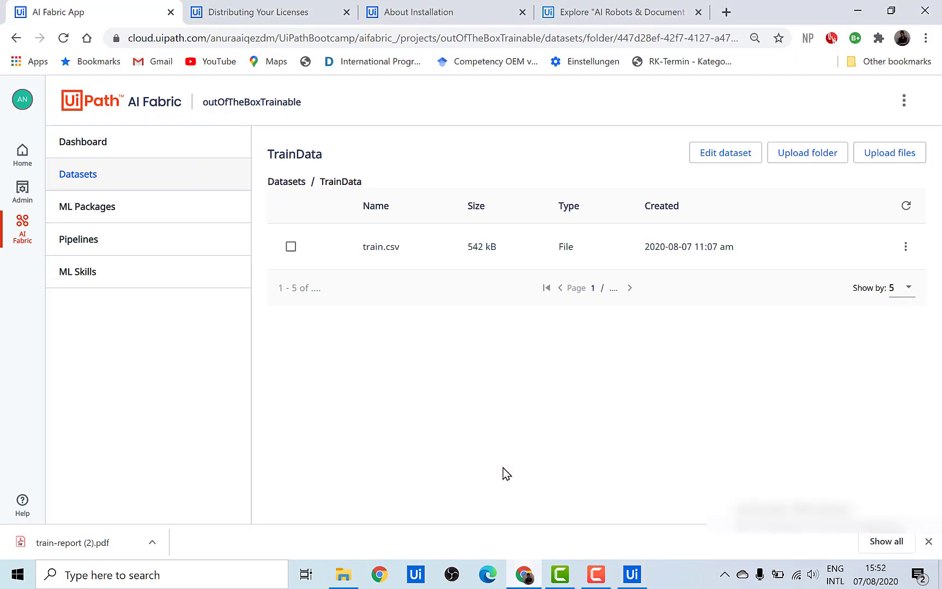
pyautogui.click(64, 39)
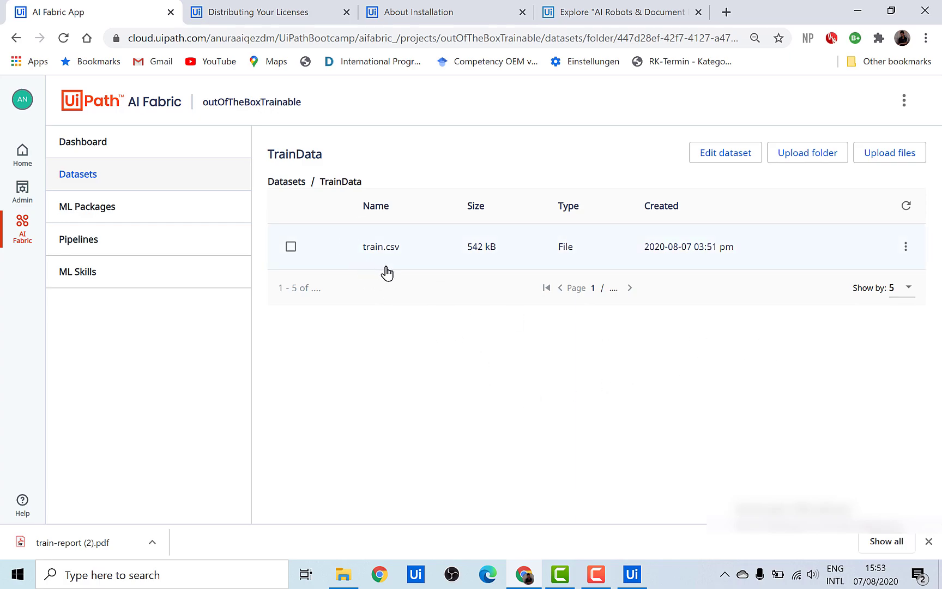
pyautogui.click(149, 240)
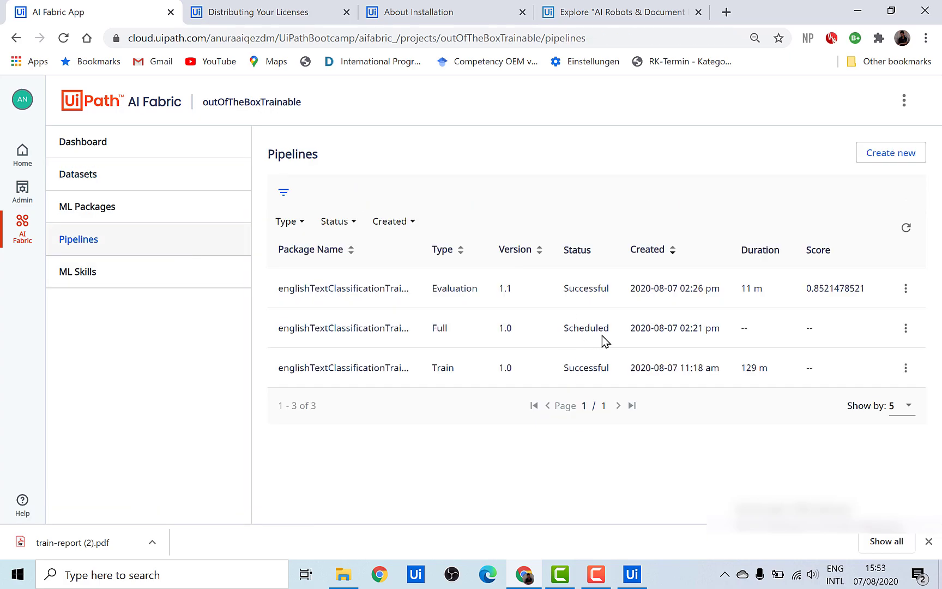